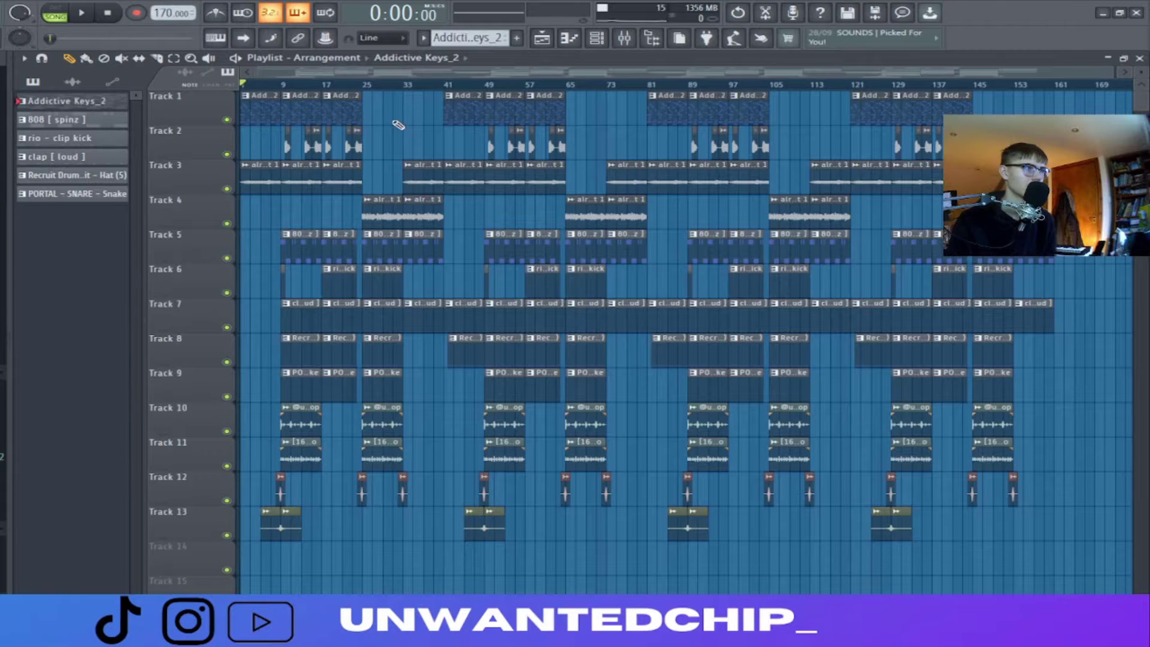
Step: Solo Track 1 in the playlist and play the start of the Addictive Keys_2 melody in the piano roll
right_click(227, 120)
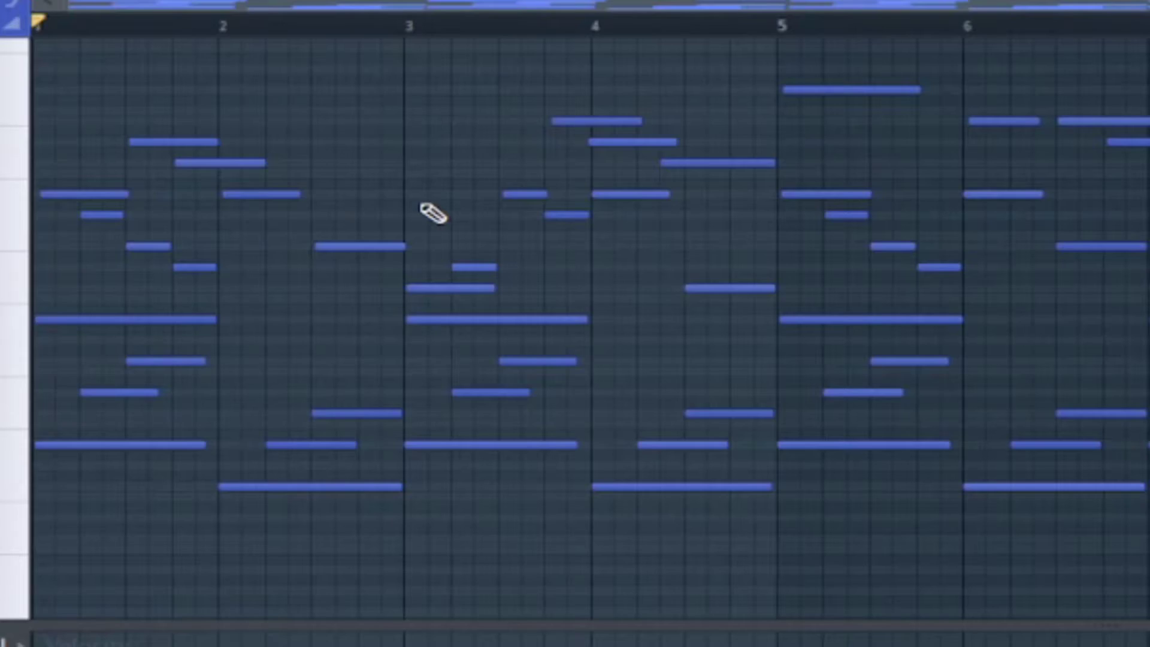
key("space")
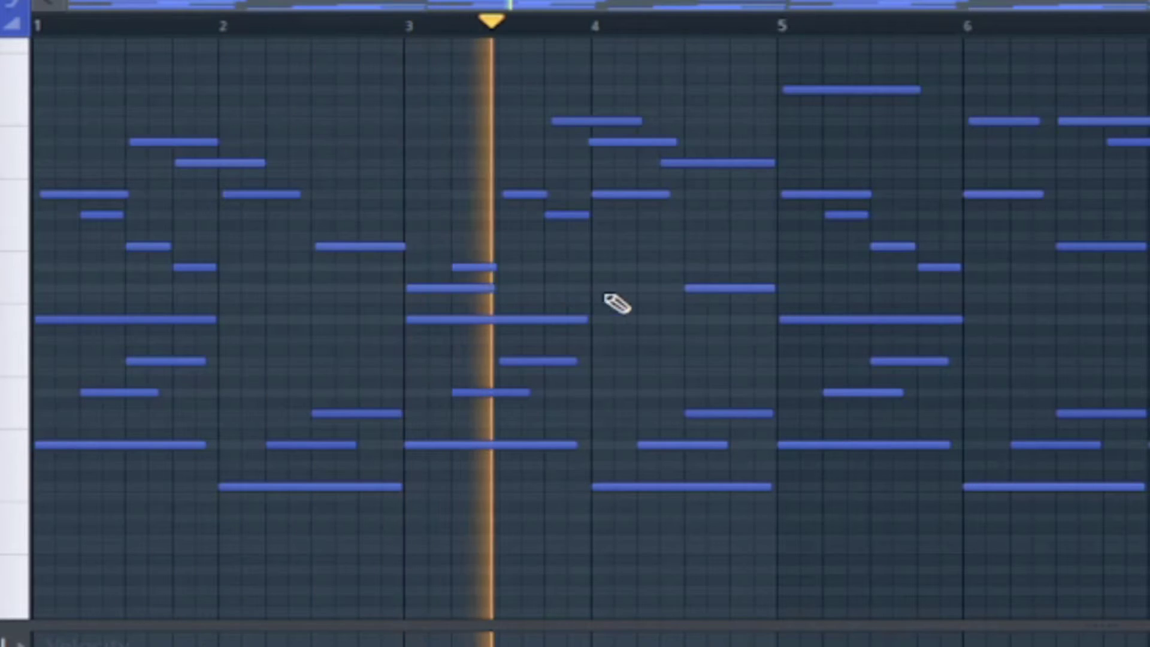
scroll(719, 325, "down", 4)
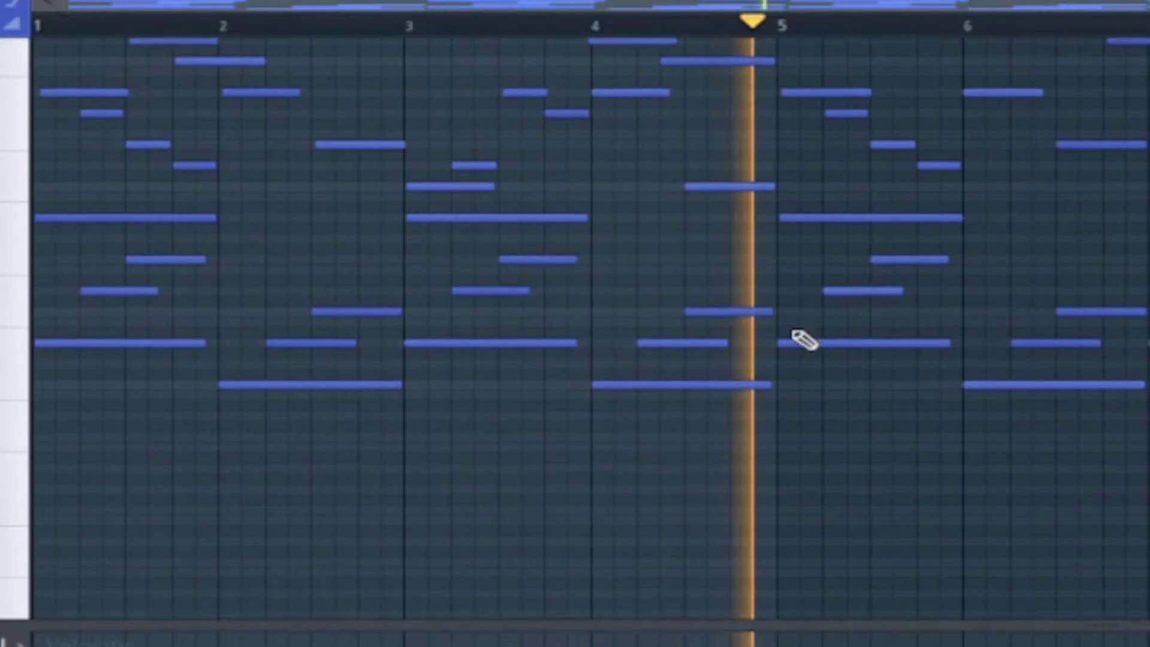
key("space")
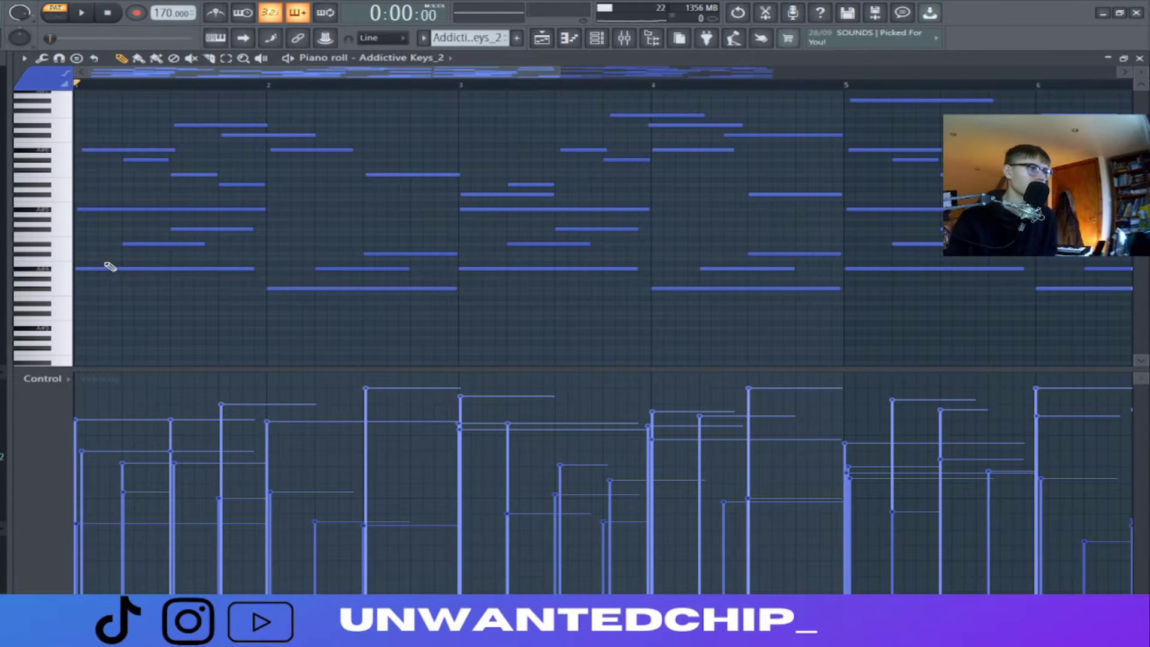
Step: Examine the pitches of the low and high piano notes in the melody's first two bars
scroll(68, 278, "up", 3)
left_click_drag(92, 262, 97, 281)
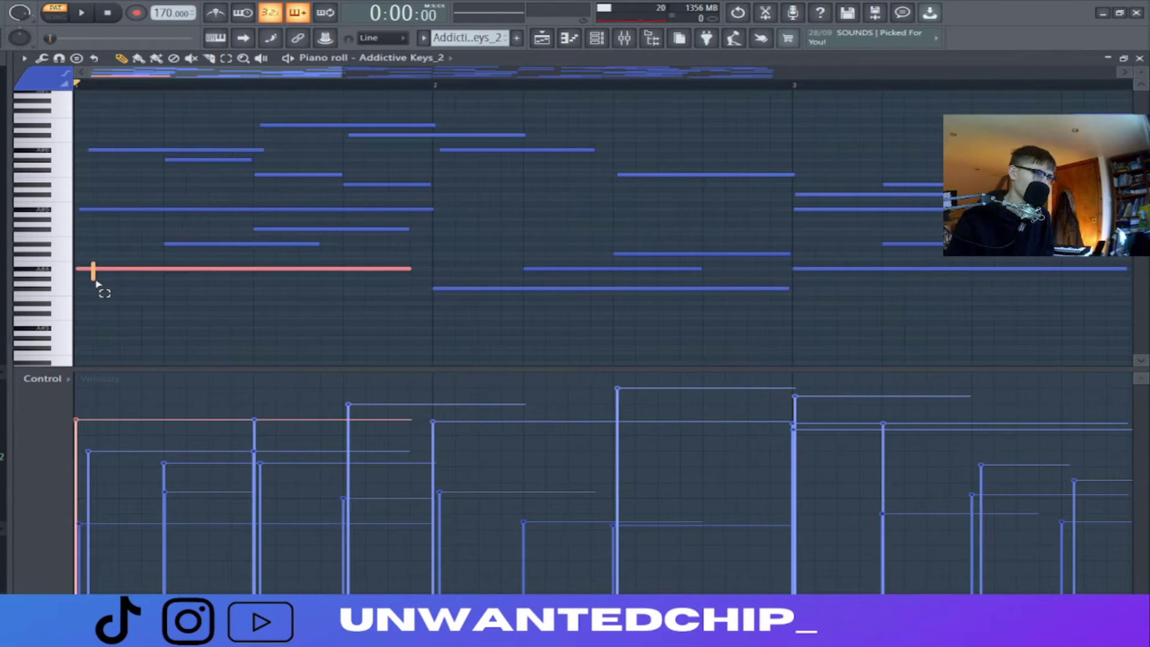
left_click(101, 283, "ctrl")
scroll(462, 288, "up", 6)
scroll(487, 215, "down", 5)
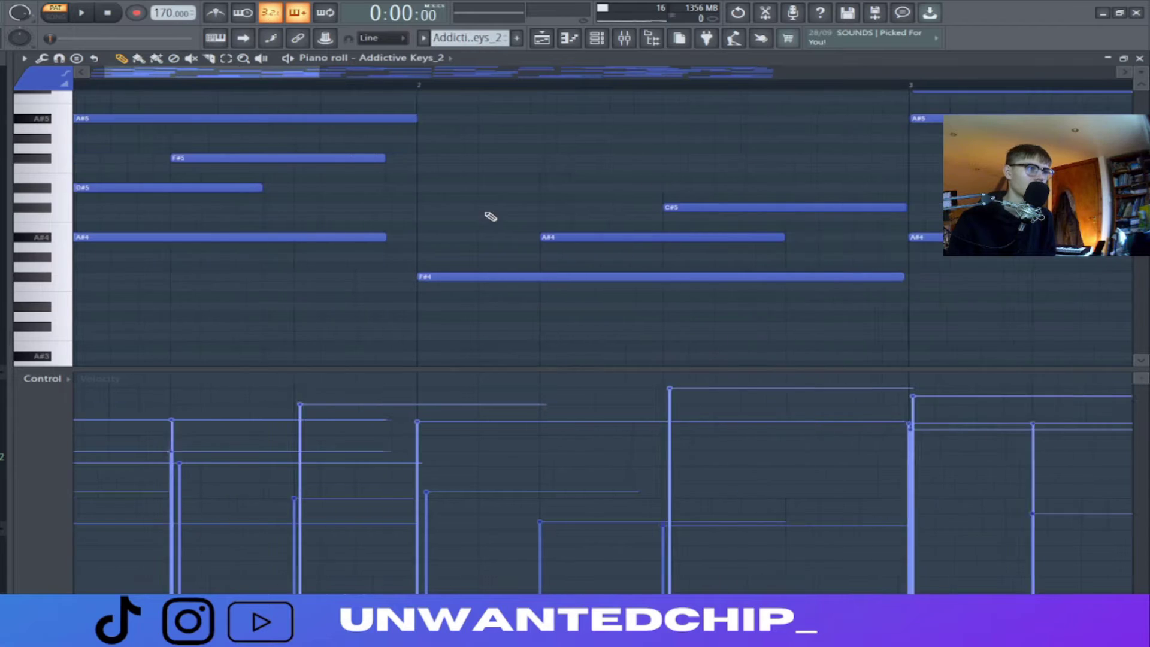
scroll(473, 268, "up", 3)
scroll(475, 251, "down", 3)
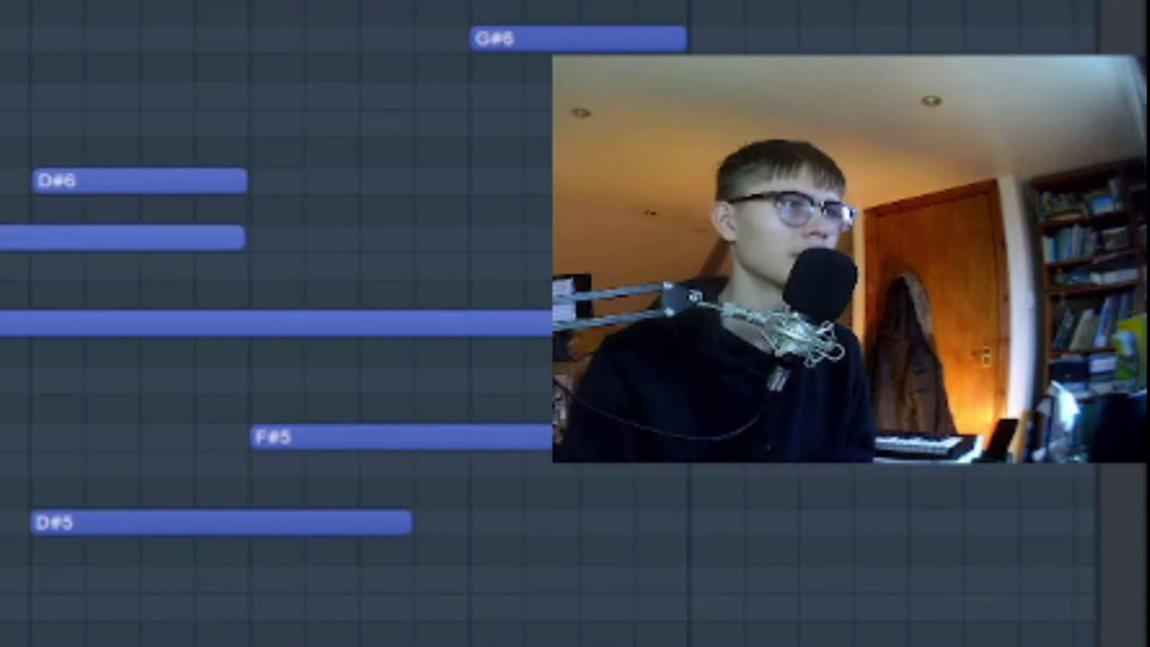
scroll(549, 323, "up", 1)
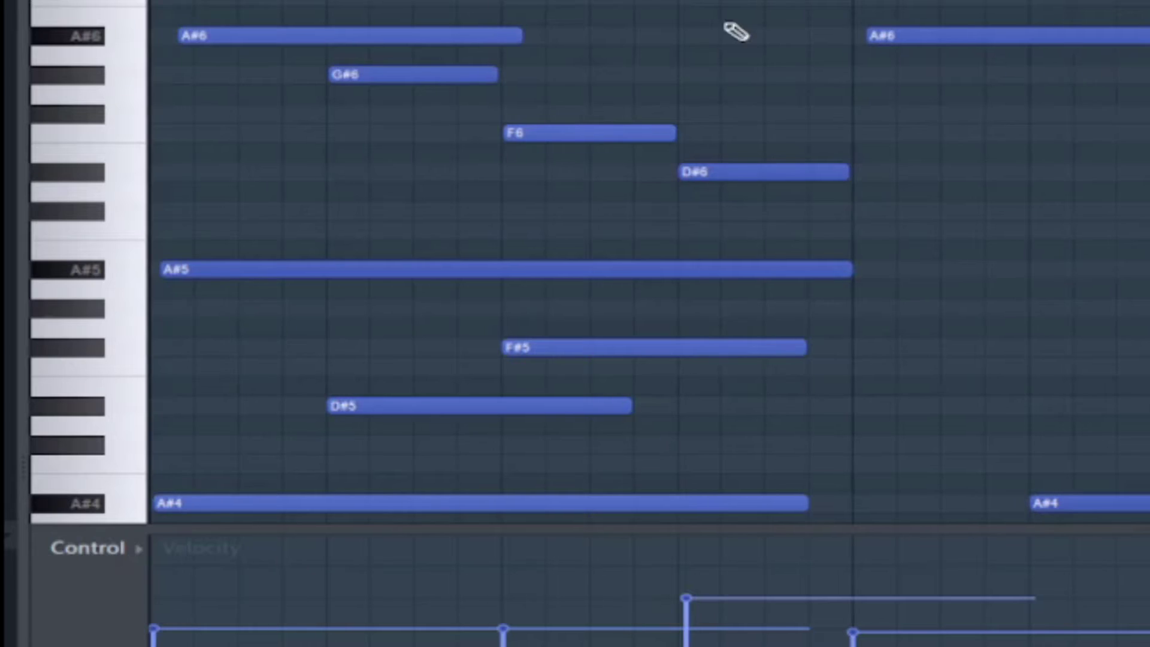
Step: Set the piano roll's time selection to bar 1 and leave its notes deselected
left_click_drag(853, 2, 10, 34)
scroll(412, 112, "up", 1)
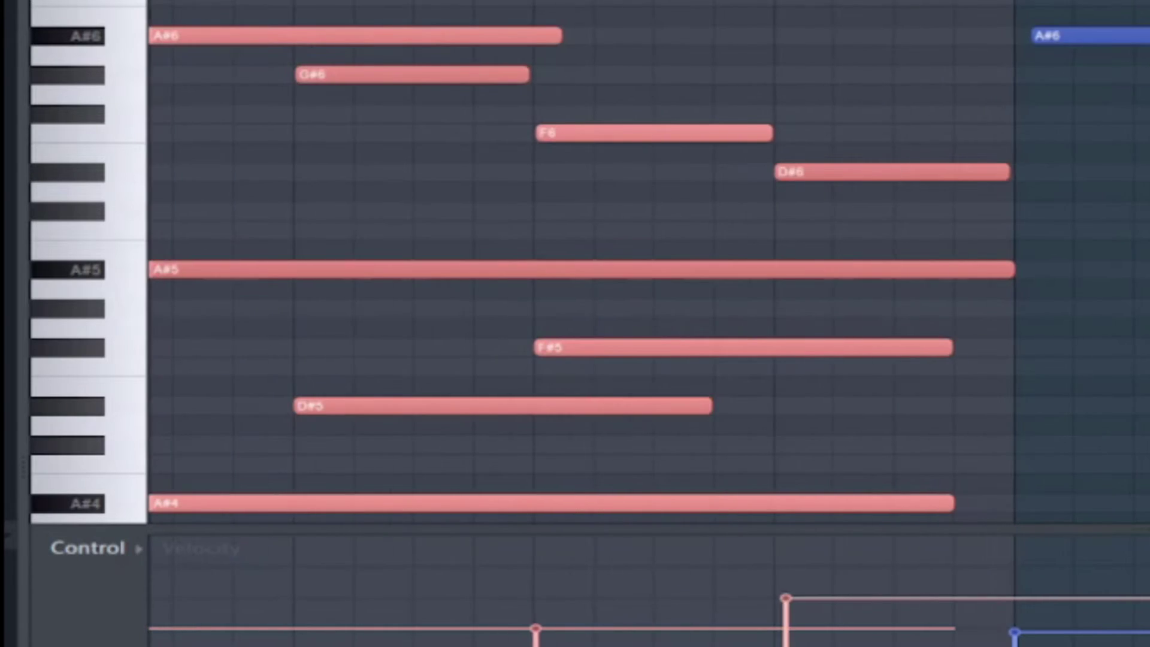
left_click_drag(567, 2, 456, 2)
scroll(389, 192, "down", 2)
left_click_drag(321, 126, 743, 359)
left_click(830, 337, "ctrl")
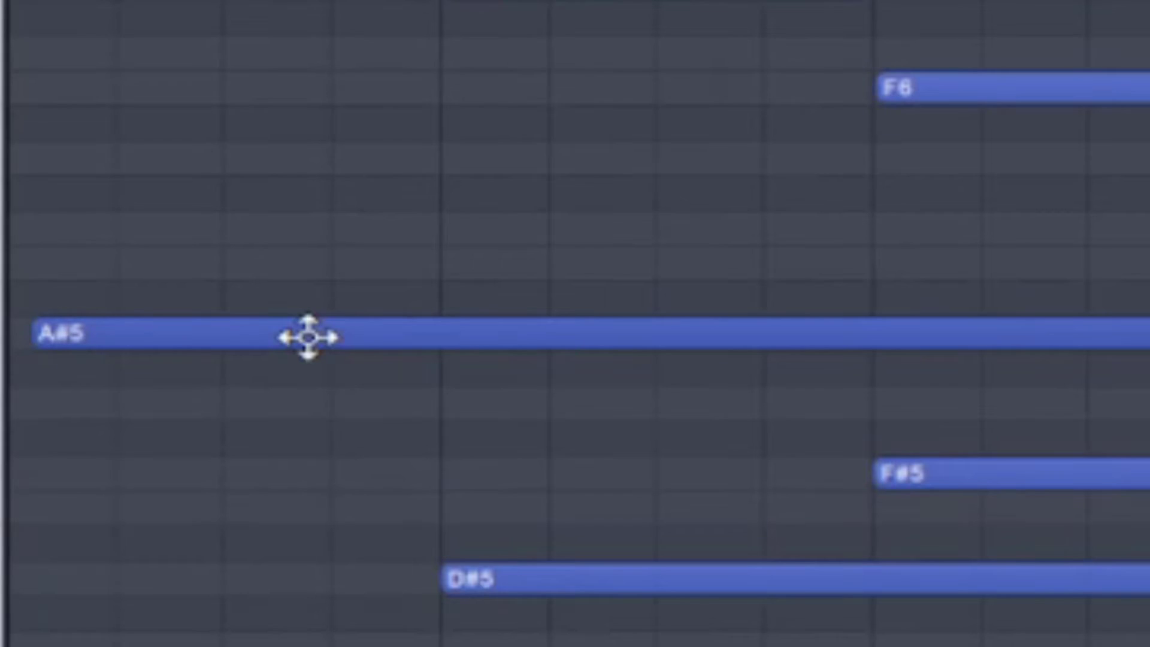
Step: Highlight the long A#5 and A#4 notes starting bar 1, then clear the note selection
left_click_drag(187, 213, 199, 451)
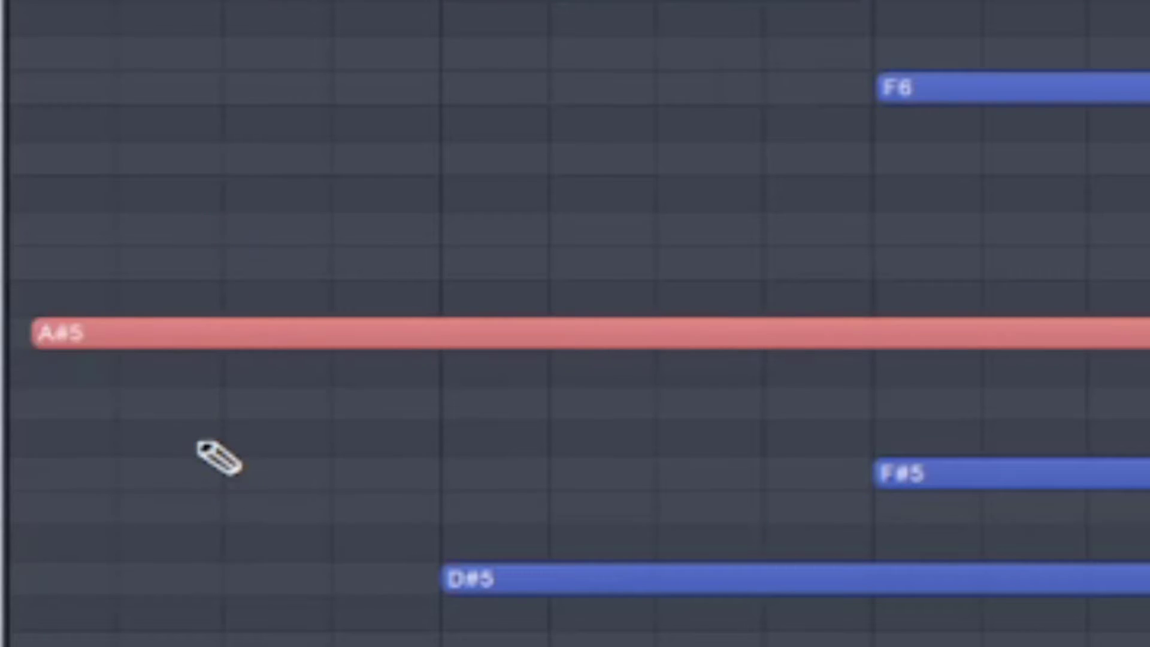
scroll(195, 452, "down", 1)
left_click_drag(127, 529, 145, 646)
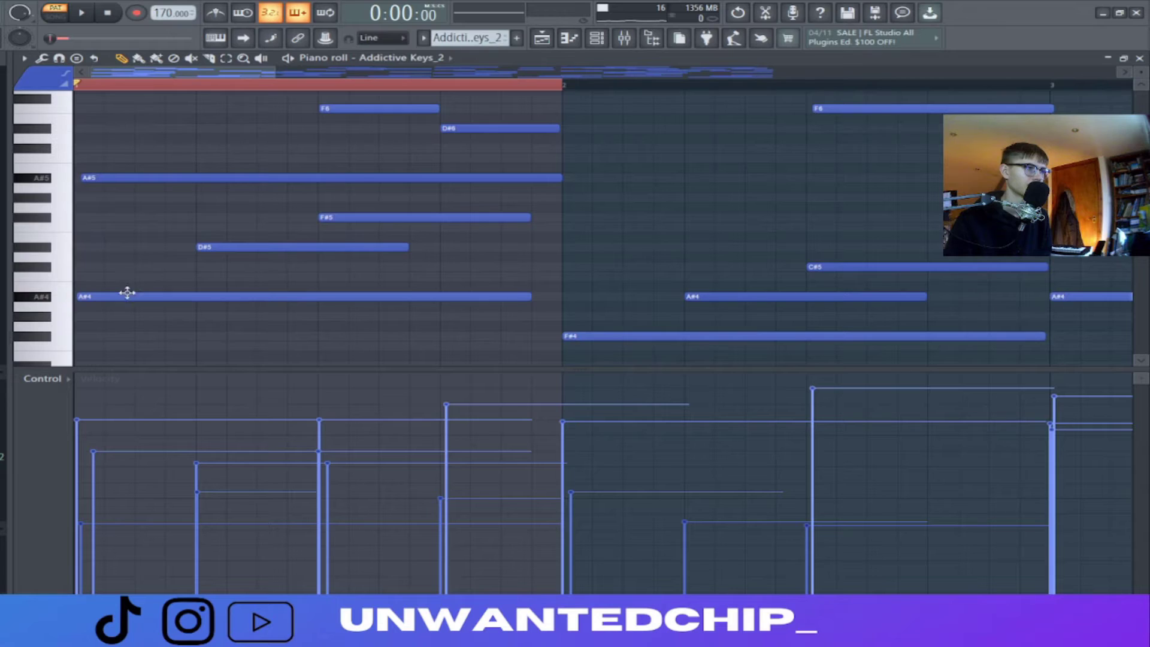
left_click_drag(119, 273, 121, 322)
left_click(127, 252, "ctrl")
left_click_drag(111, 162, 112, 212)
scroll(120, 214, "up", 2)
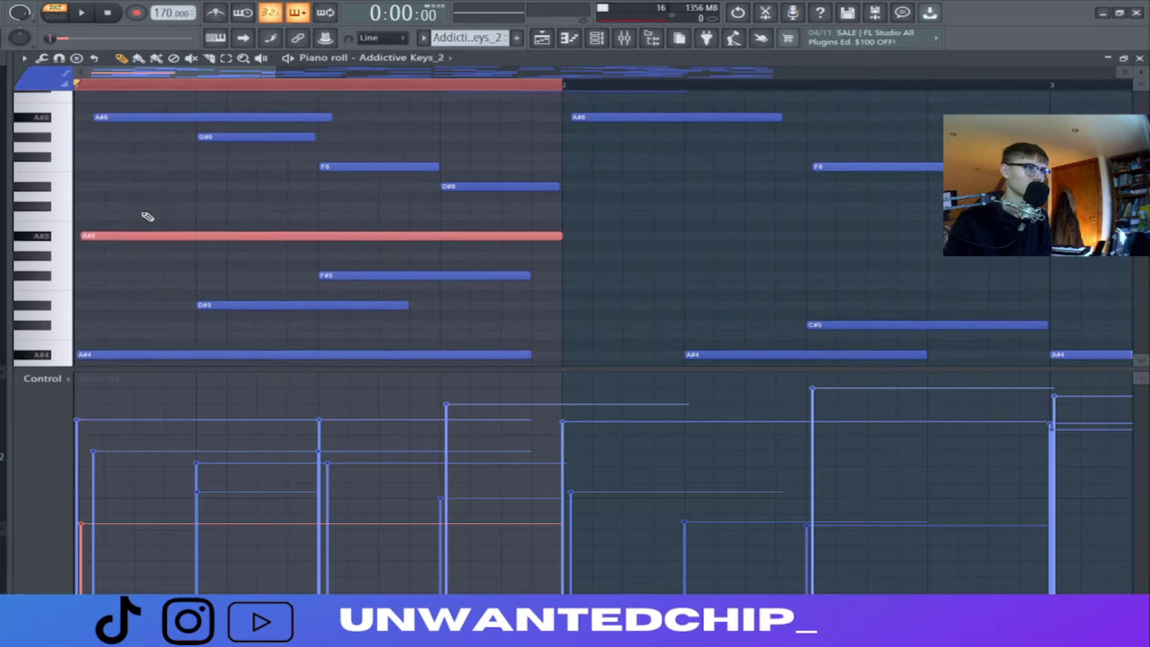
left_click(135, 197, "ctrl")
Step: Highlight bar 1's descending melody notes A#6, G#6, F6 and D#6, then clear the selection
scroll(97, 260, "up", 4)
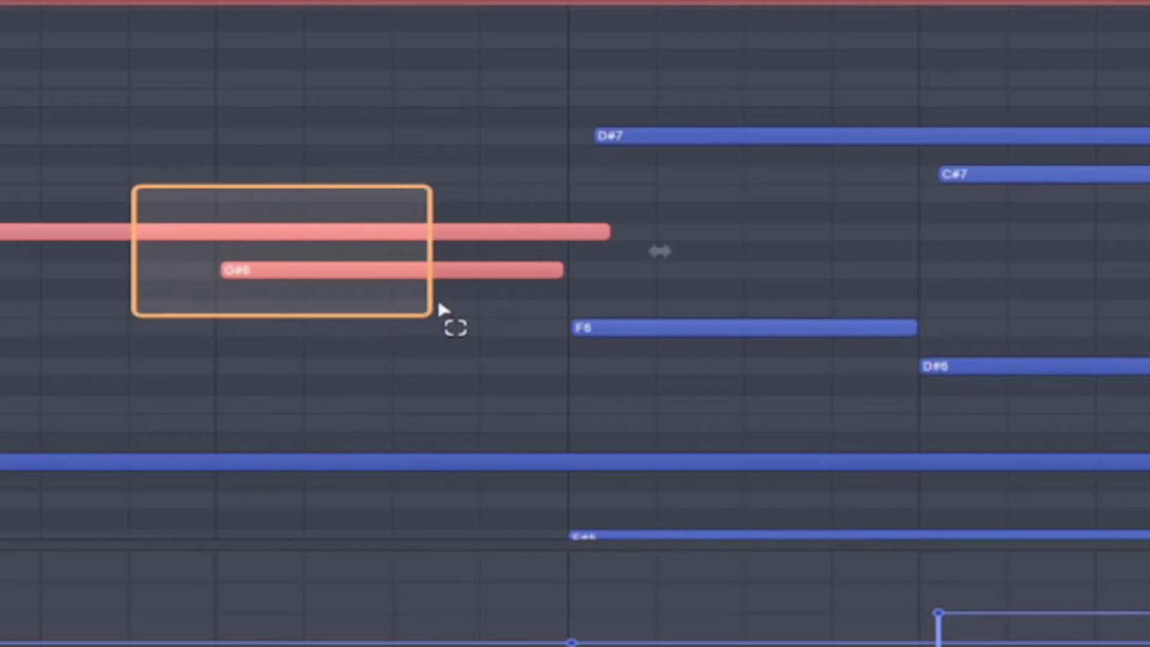
left_click_drag(439, 311, 1019, 406)
left_click(329, 322, "ctrl")
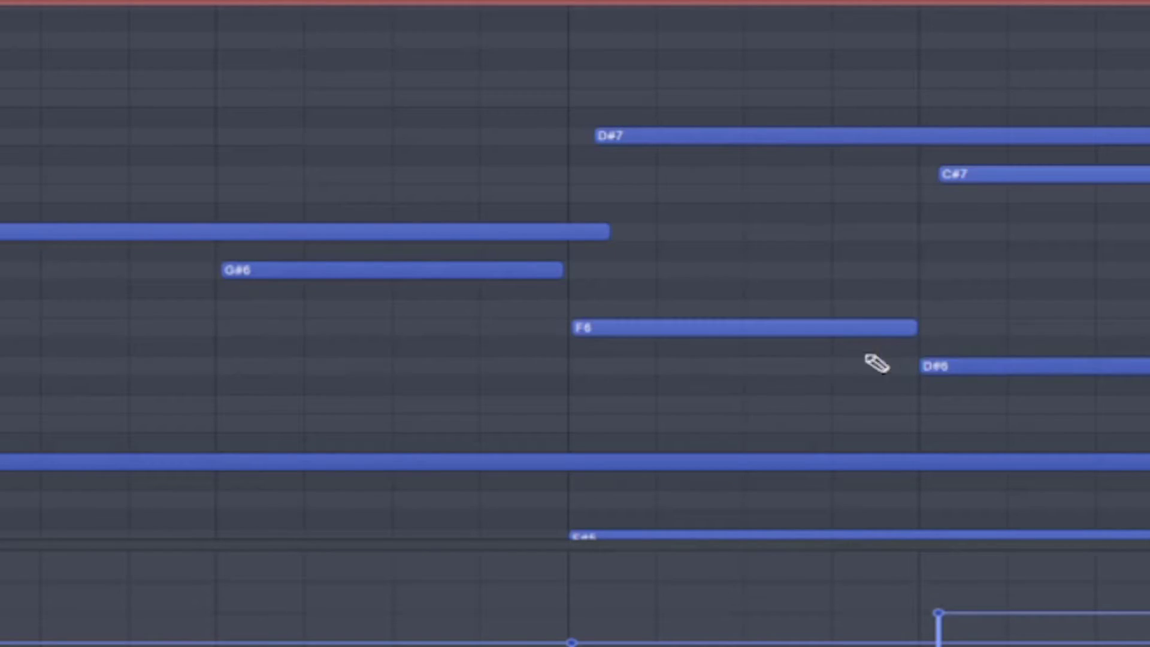
left_click_drag(269, 183, 279, 202, "ctrl")
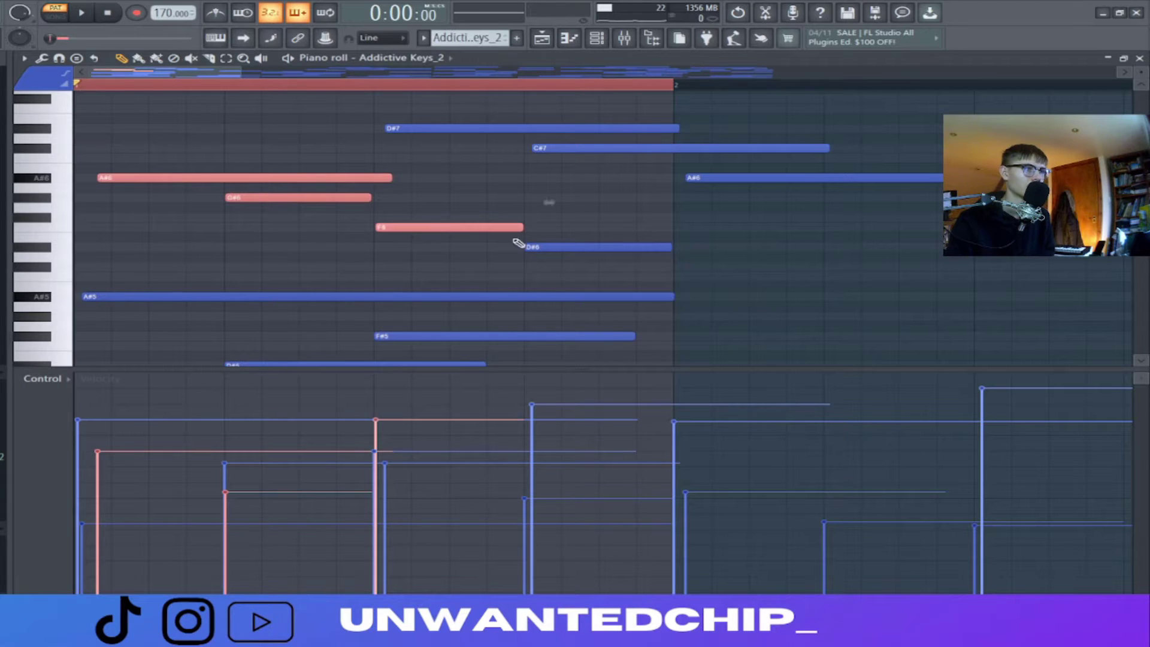
left_click_drag(562, 237, 584, 261, "ctrl+shift")
left_click(386, 246, "ctrl")
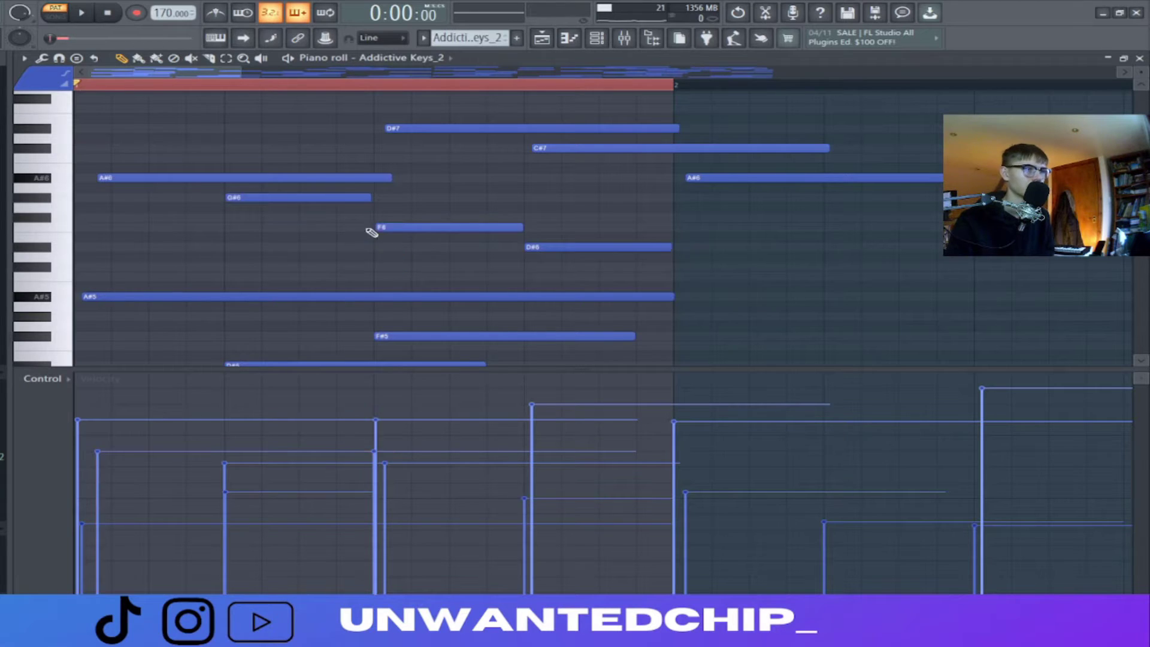
Step: Highlight the high D#7 and C#7 notes in bar 1, then deselect them and play the bar
scroll(344, 214, "up", 2)
scroll(344, 204, "down", 2)
left_click_drag(342, 154, 426, 238, "ctrl")
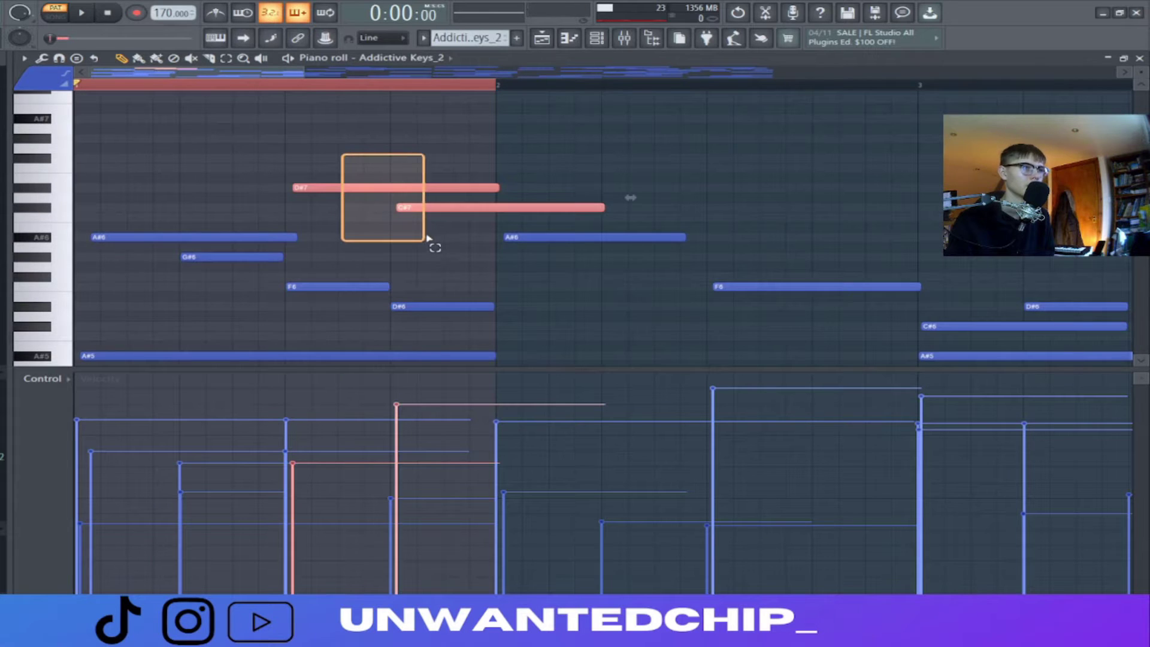
left_click(431, 242, "ctrl")
key("space")
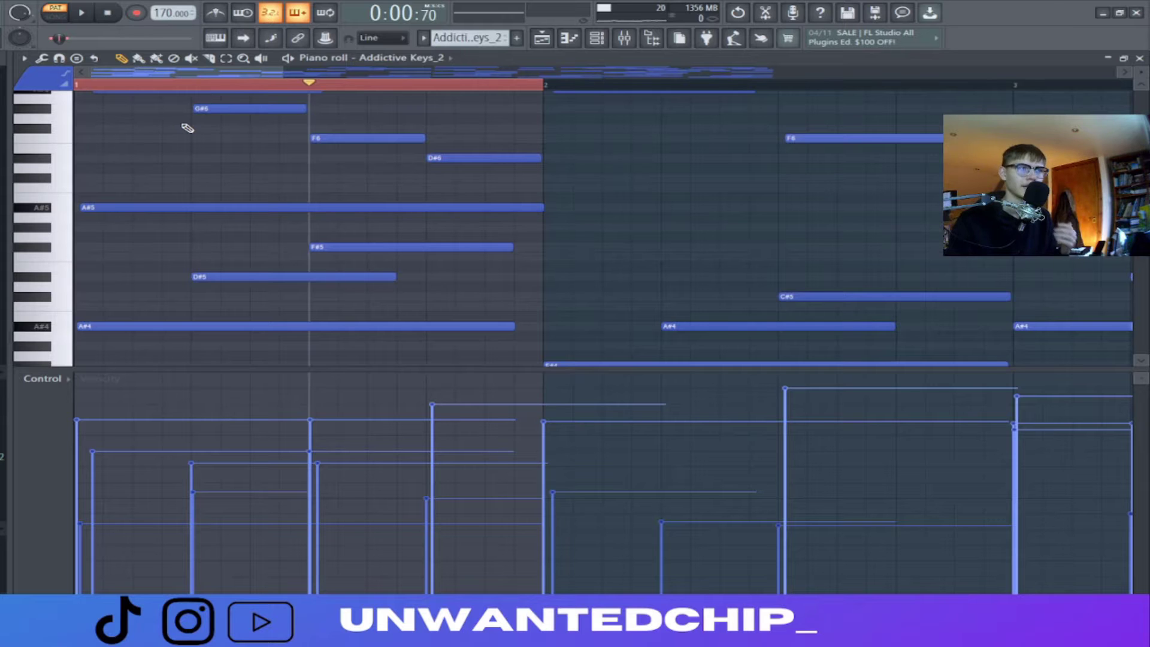
Step: Highlight bar 1's low A#4, D#5 and F#5 notes, then clear the selection
scroll(312, 168, "up", 2)
scroll(253, 201, "down", 4)
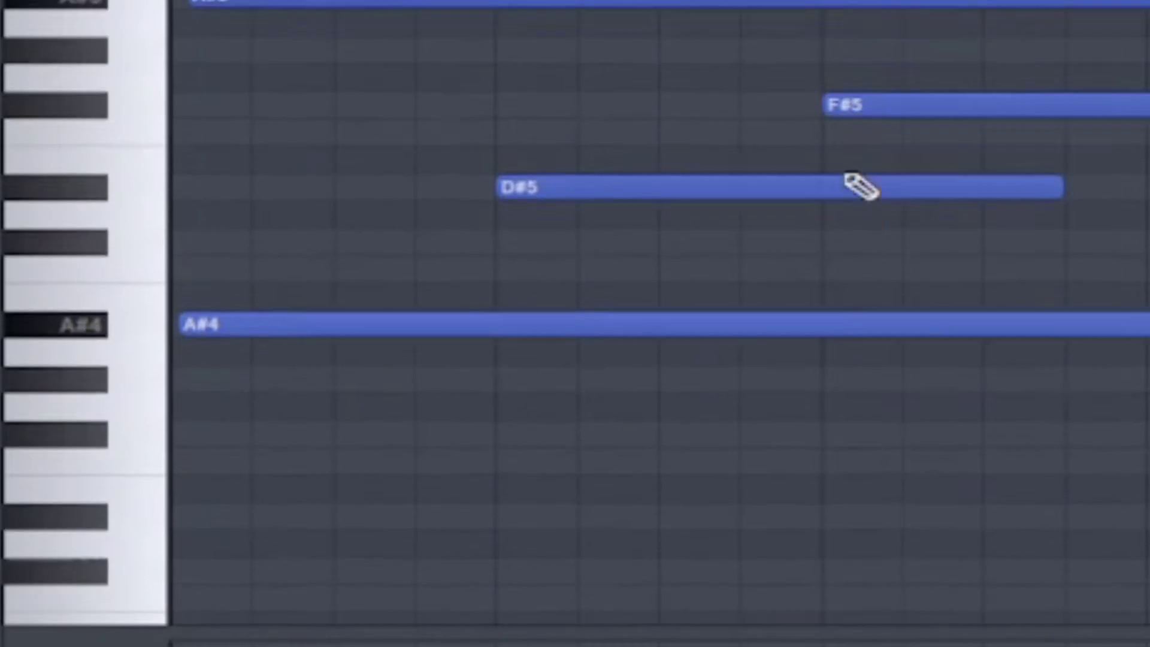
scroll(322, 207, "up", 2)
scroll(321, 209, "down", 3)
left_click_drag(264, 212, 241, 244, "ctrl")
left_click_drag(637, 288, 375, 475, "ctrl")
left_click(255, 338, "ctrl")
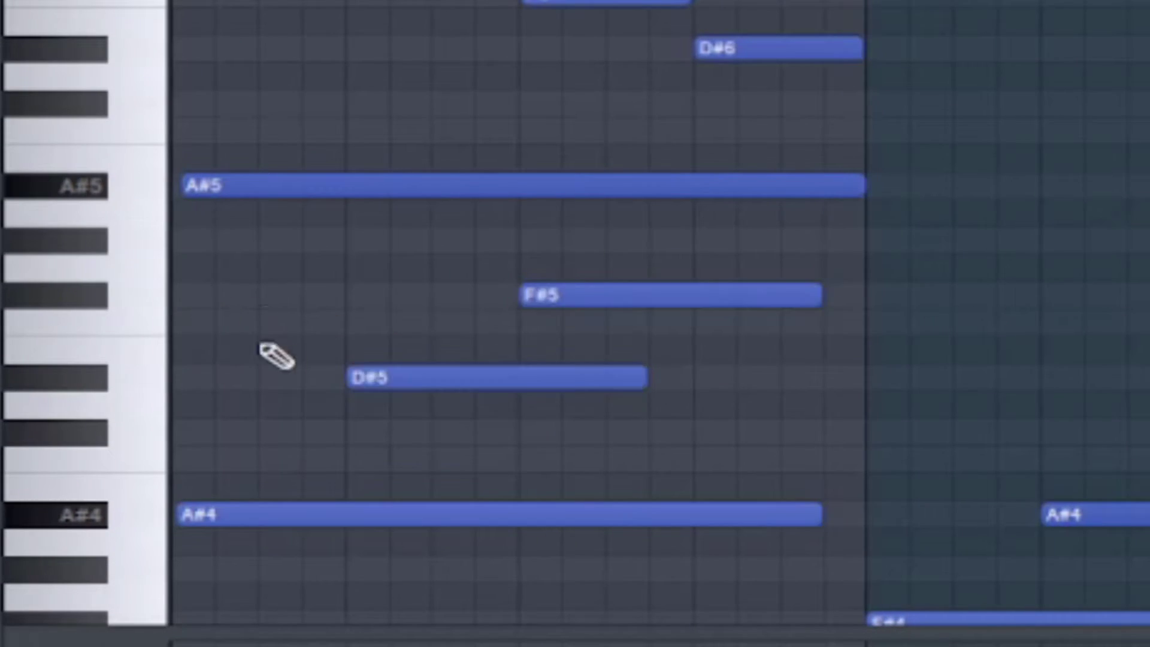
Step: Highlight the long A#5 note in bar 1, followed by the descending notes from A#6 to D#6
scroll(263, 336, "up", 2)
left_click_drag(285, 258, 201, 632, "ctrl")
scroll(335, 479, "up", 4)
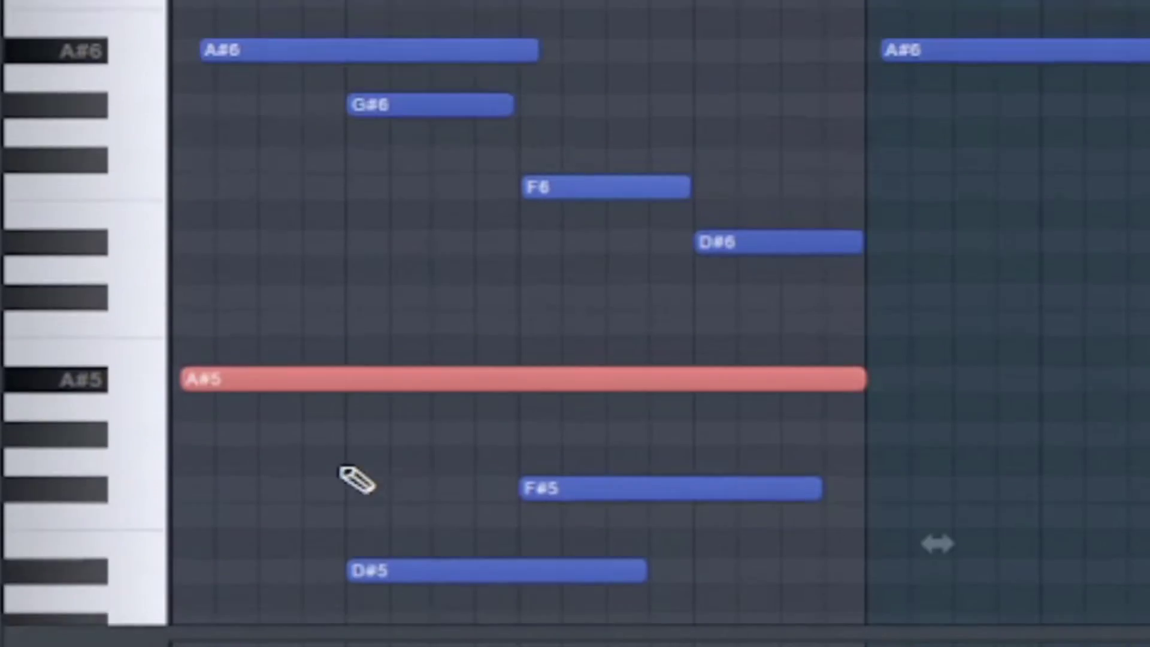
left_click(320, 231, "ctrl")
left_click_drag(302, 57, 498, 211, "ctrl")
left_click(432, 205, "ctrl")
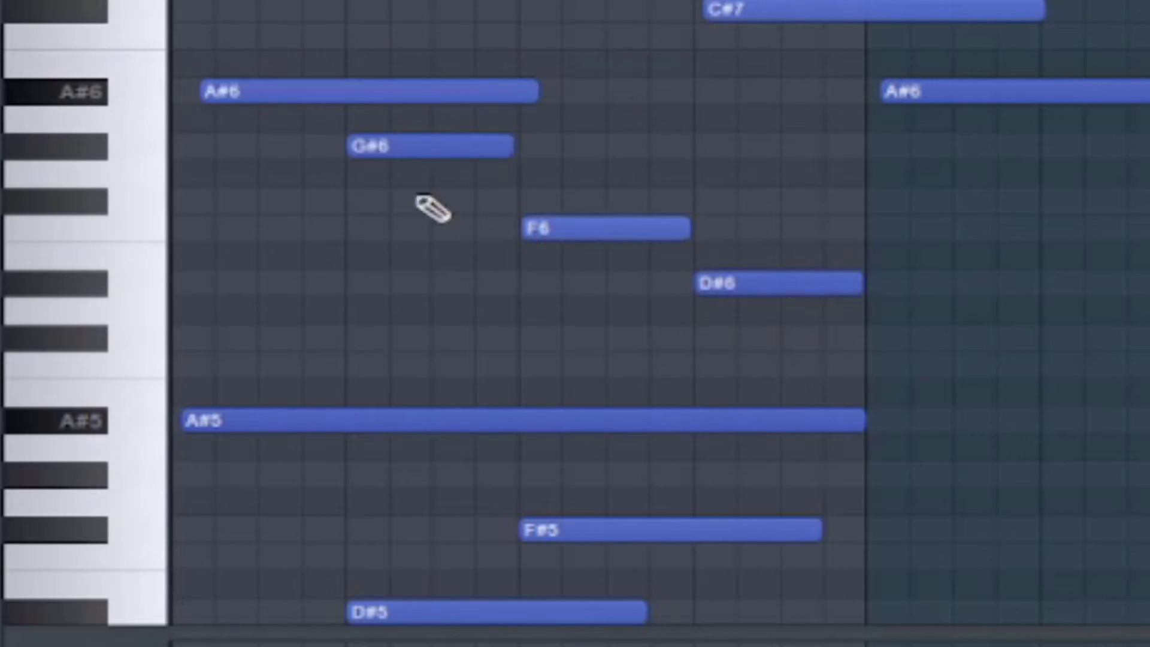
left_click_drag(332, 53, 738, 325, "ctrl")
Step: Highlight the overlapping D#7 and C#7 notes at the end of bar 1, then deselect them
left_click_drag(576, 1, 774, 20, "ctrl")
scroll(725, 111, "up", 1)
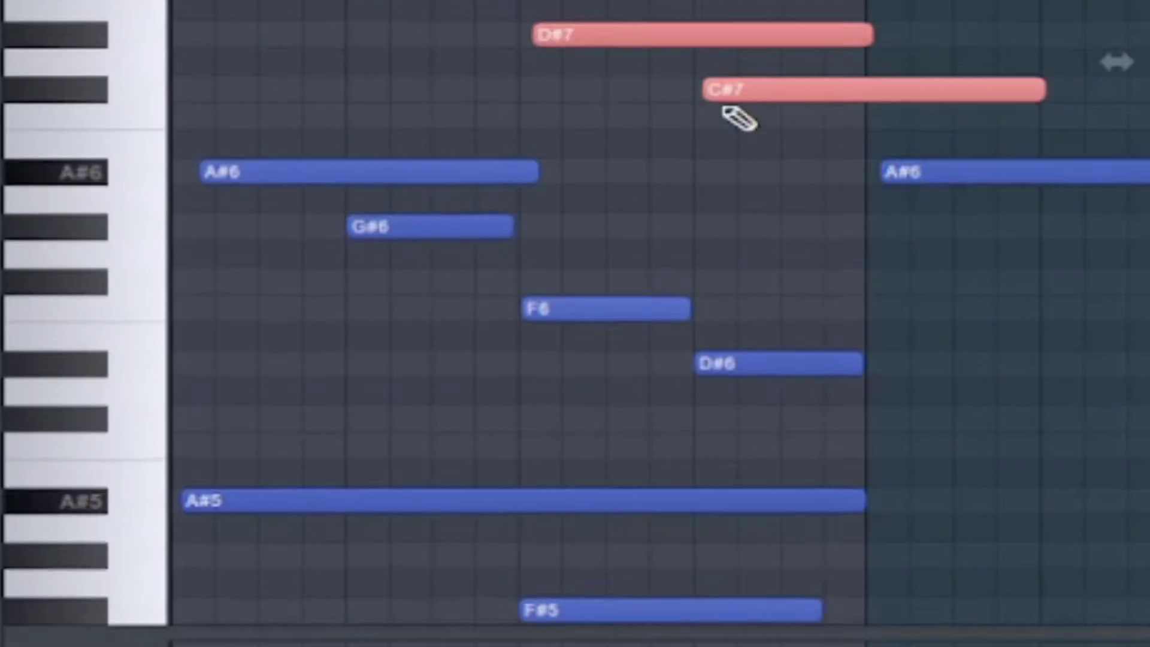
left_click_drag(606, 2, 735, 103, "ctrl")
left_click_drag(563, 2, 729, 100, "ctrl")
left_click(773, 150, "ctrl")
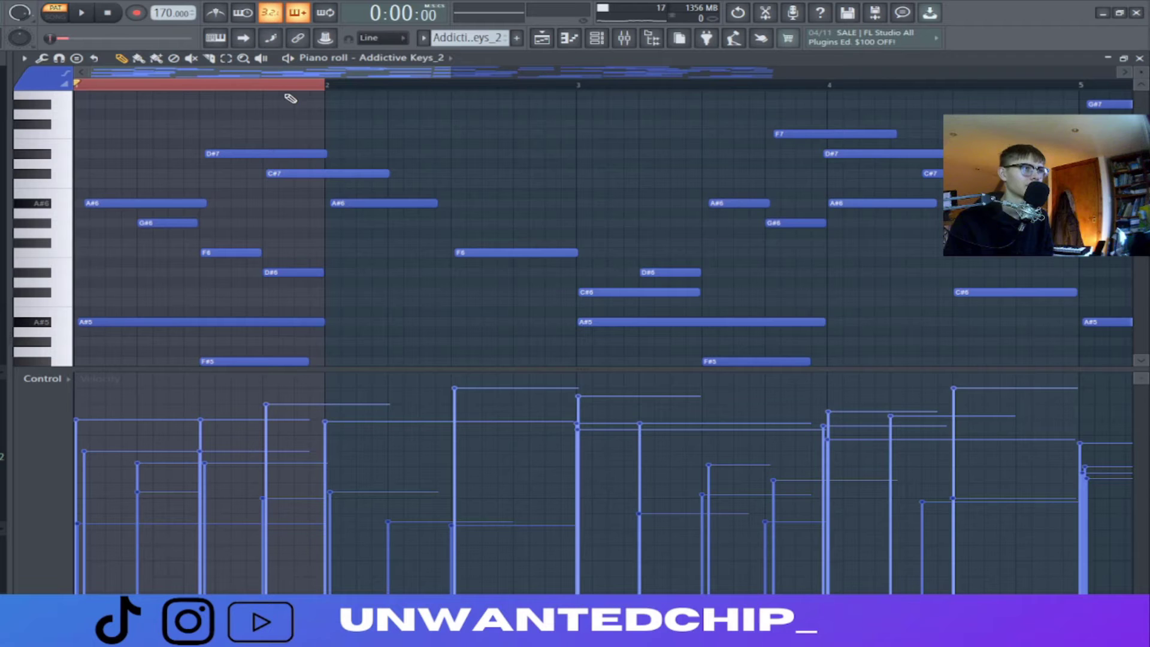
Step: Move the piano roll's time selection to bar 2 and leave its notes deselected
left_click_drag(286, 90, 389, 66, "ctrl")
scroll(539, 211, "down", 7)
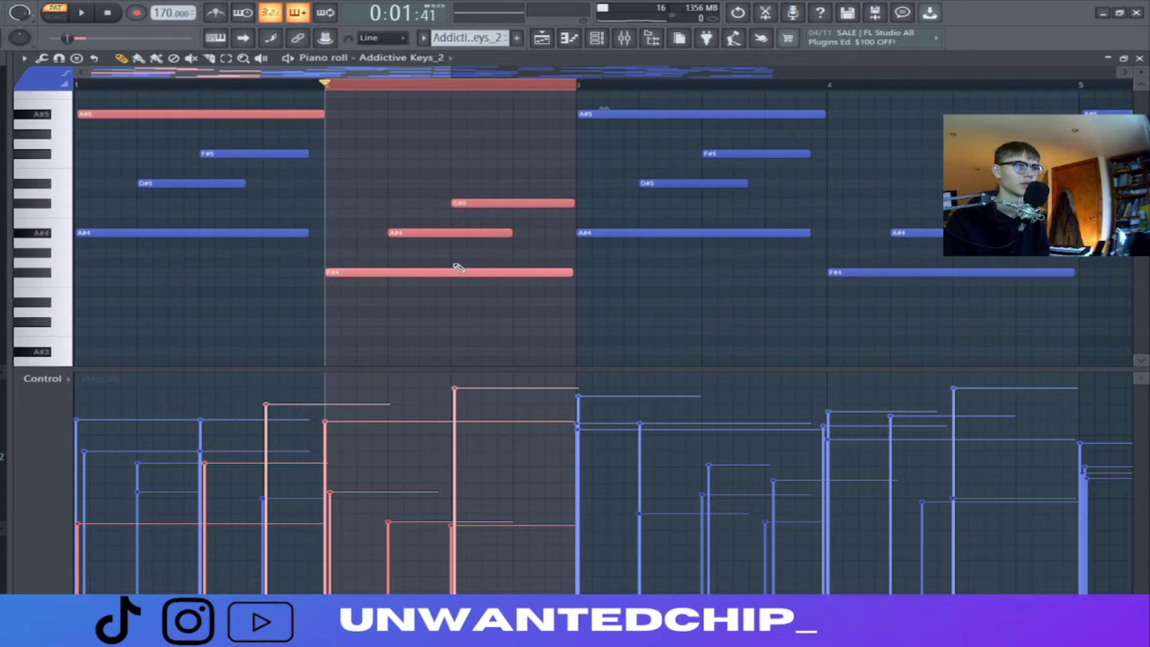
scroll(420, 278, "up", 5)
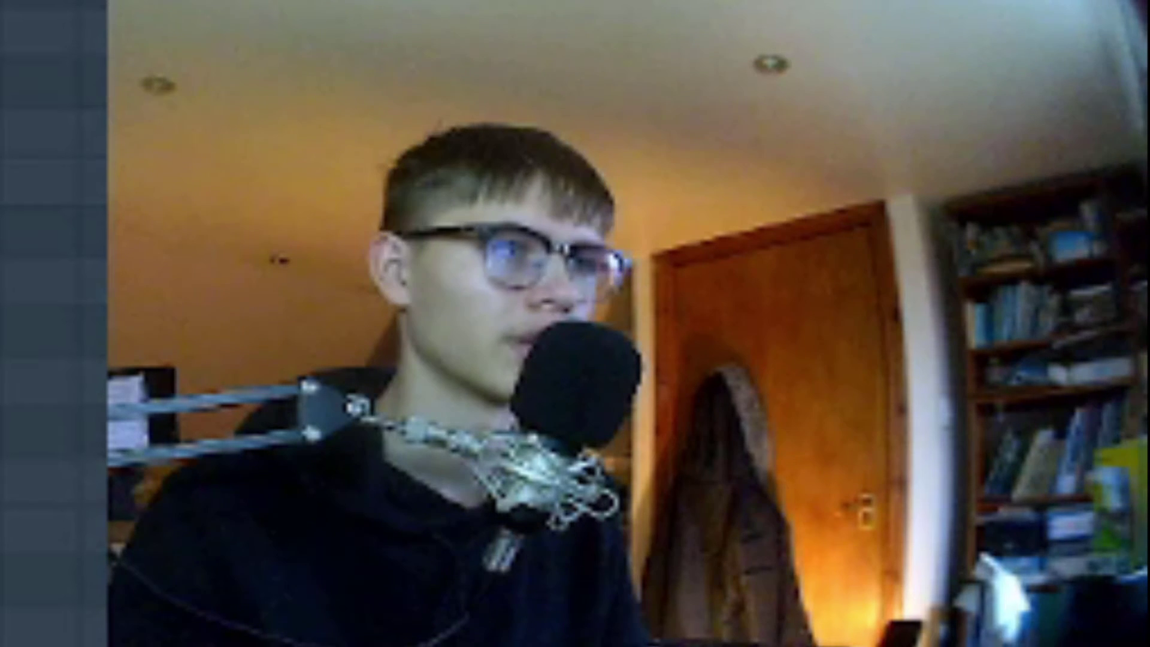
scroll(407, 382, "down", 5)
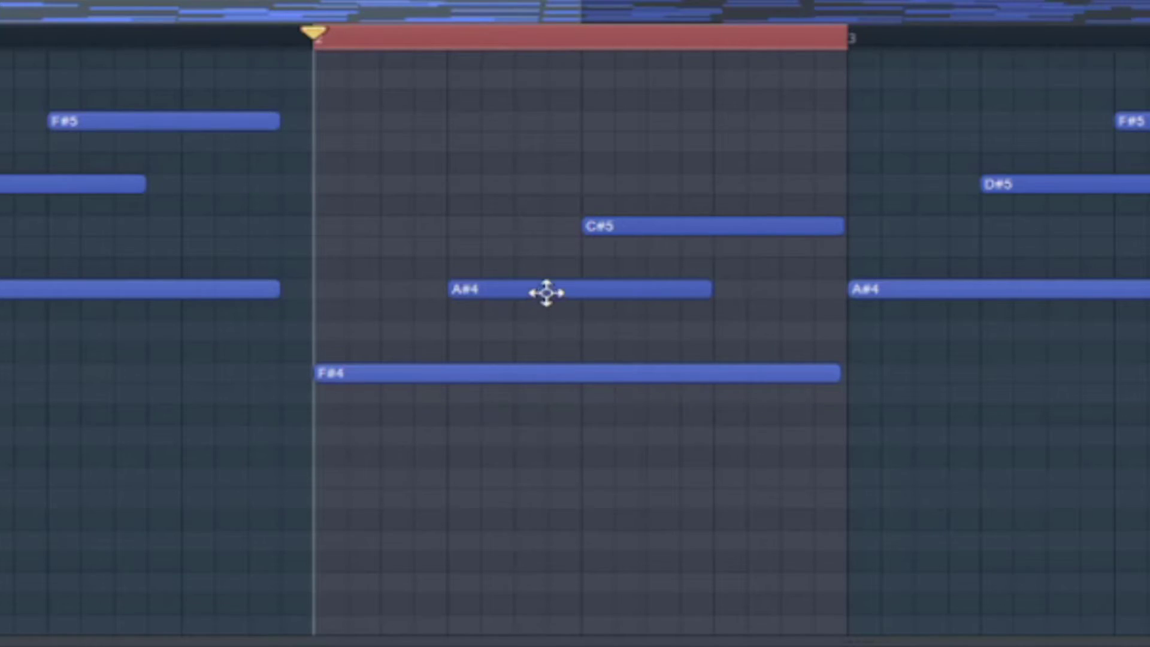
Step: Examine how bar 2's low chord notes relate to the higher melody notes above them
scroll(653, 330, "up", 4)
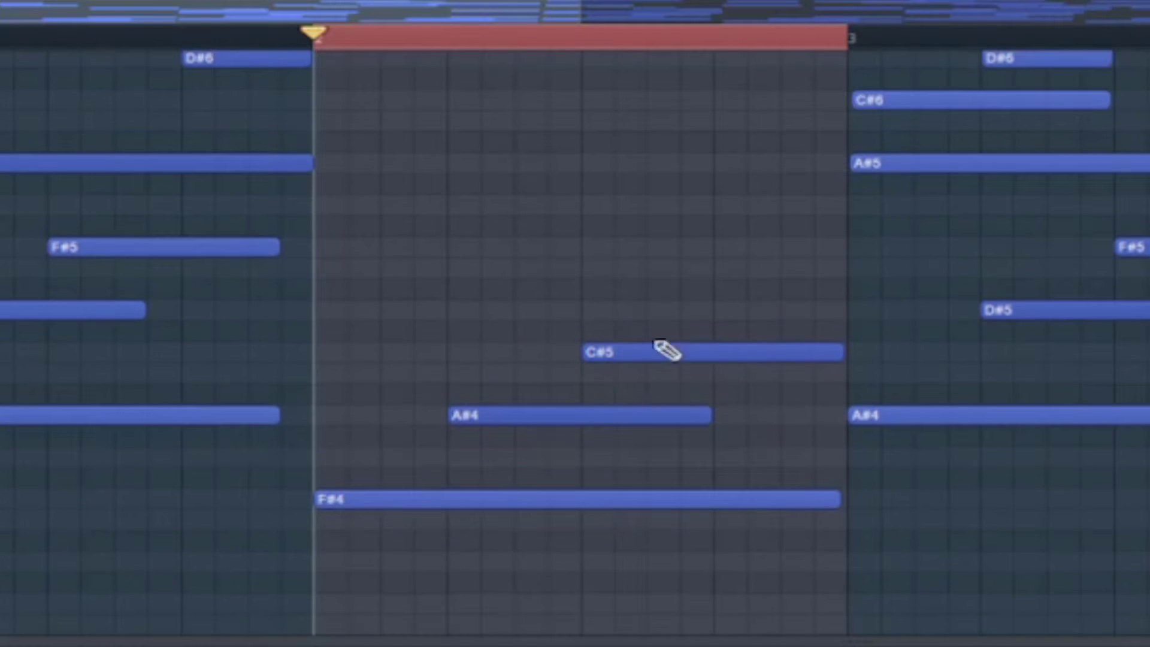
scroll(713, 472, "up", 10)
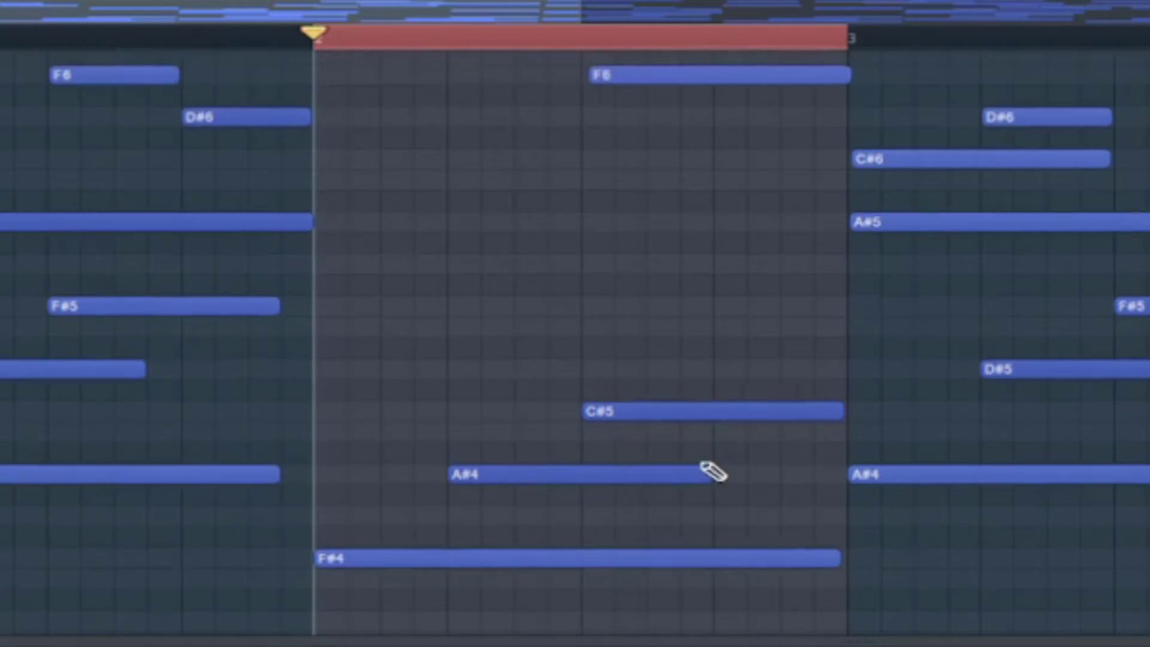
scroll(419, 293, "down", 10)
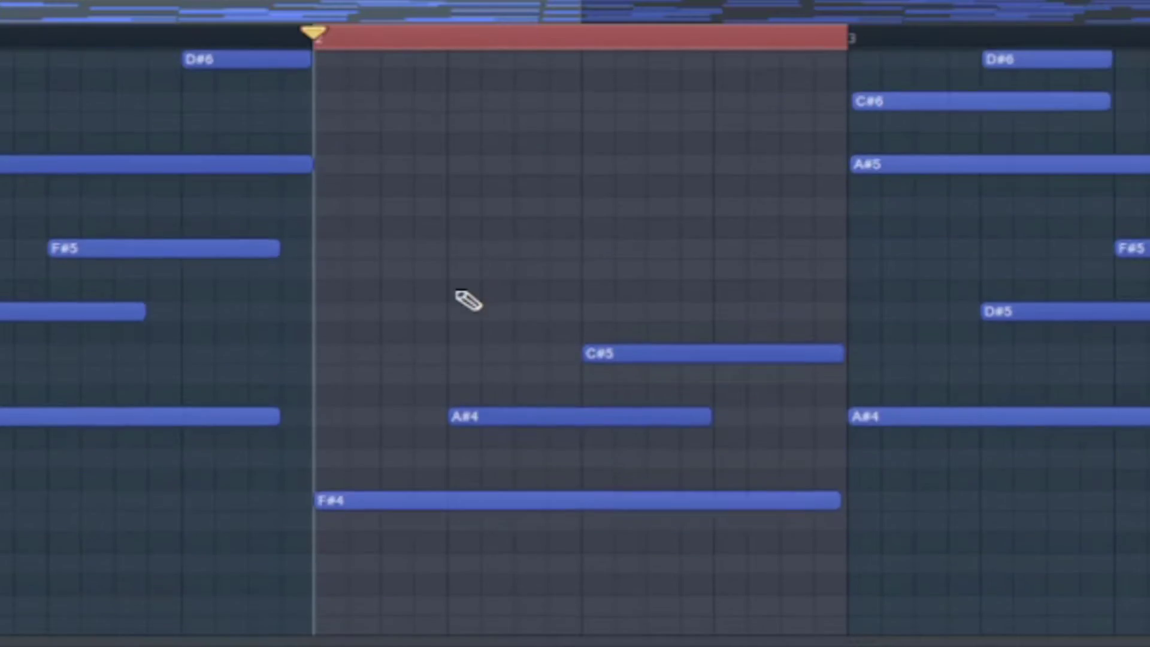
scroll(551, 332, "up", 8)
scroll(558, 347, "down", 3)
scroll(545, 340, "down", 3)
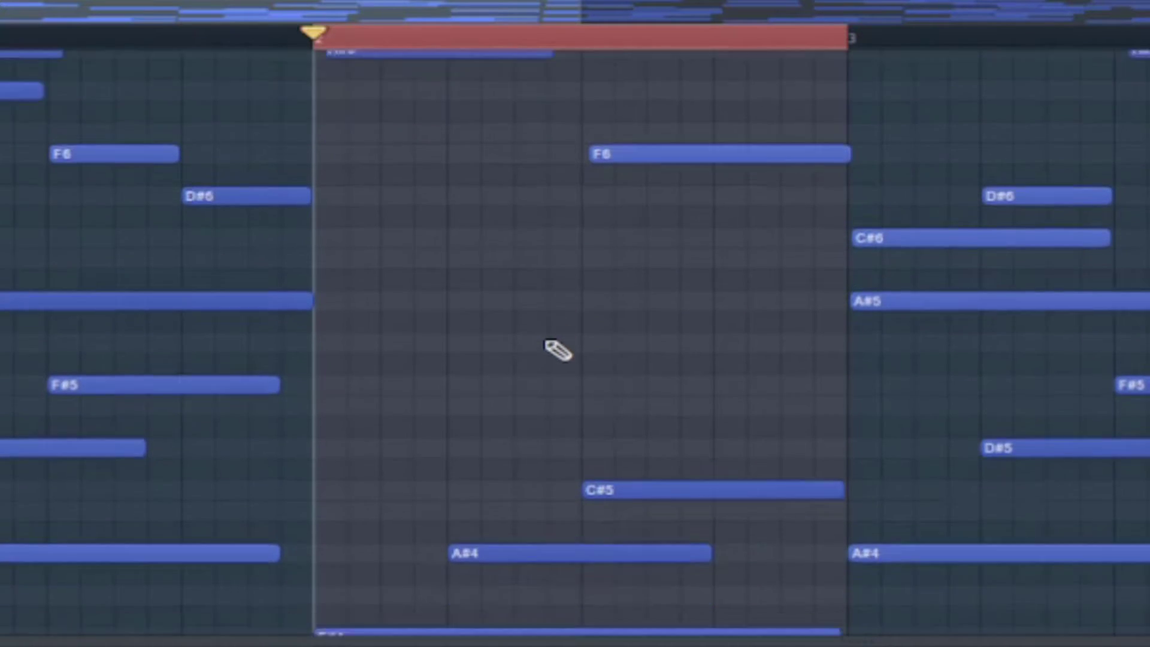
left_click(530, 478, "ctrl")
scroll(514, 408, "up", 4)
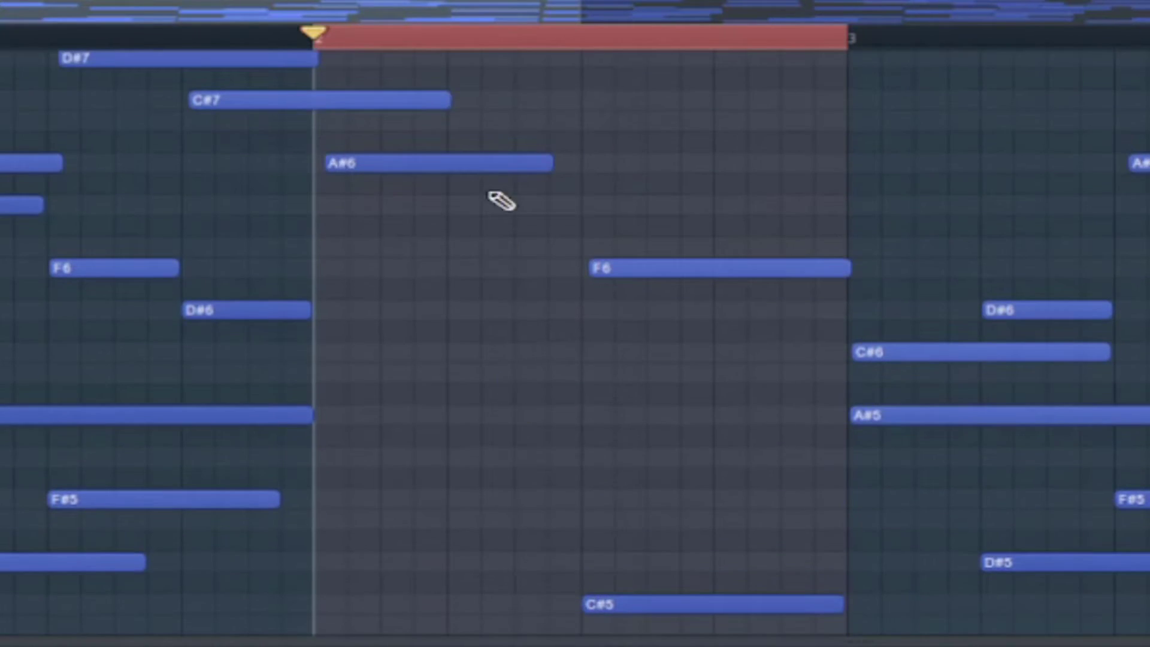
scroll(515, 324, "up", 3)
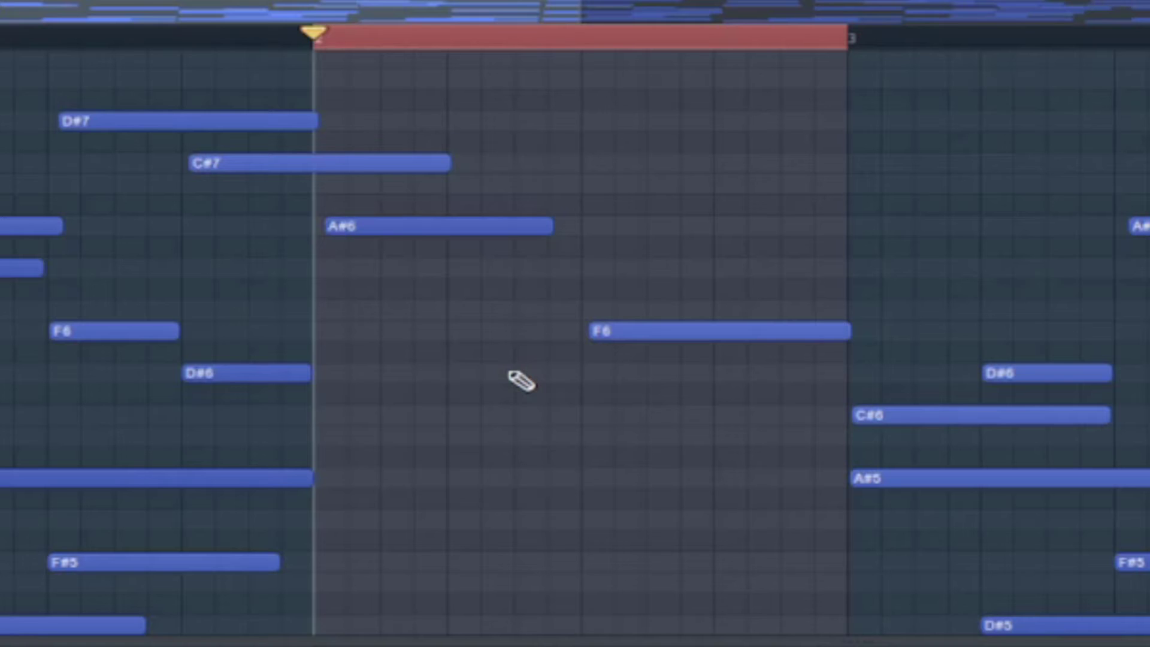
scroll(619, 477, "down", 15)
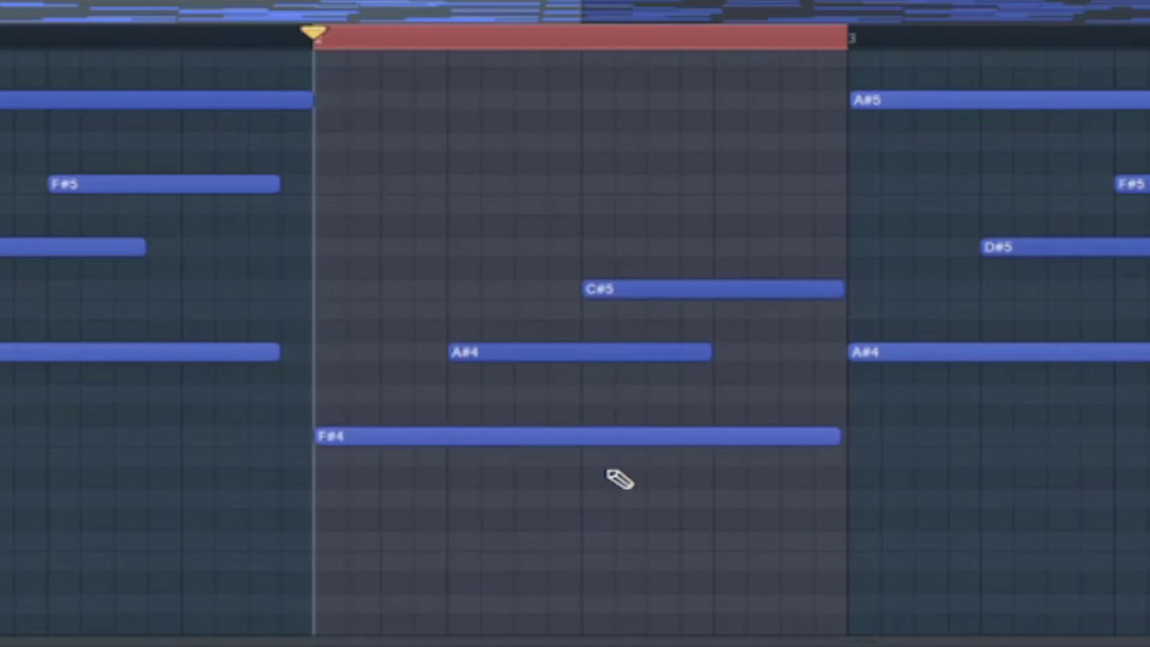
Step: Move the piano roll's time selection to bars 3 and 4 and leave their notes deselected
scroll(619, 478, "up", 12)
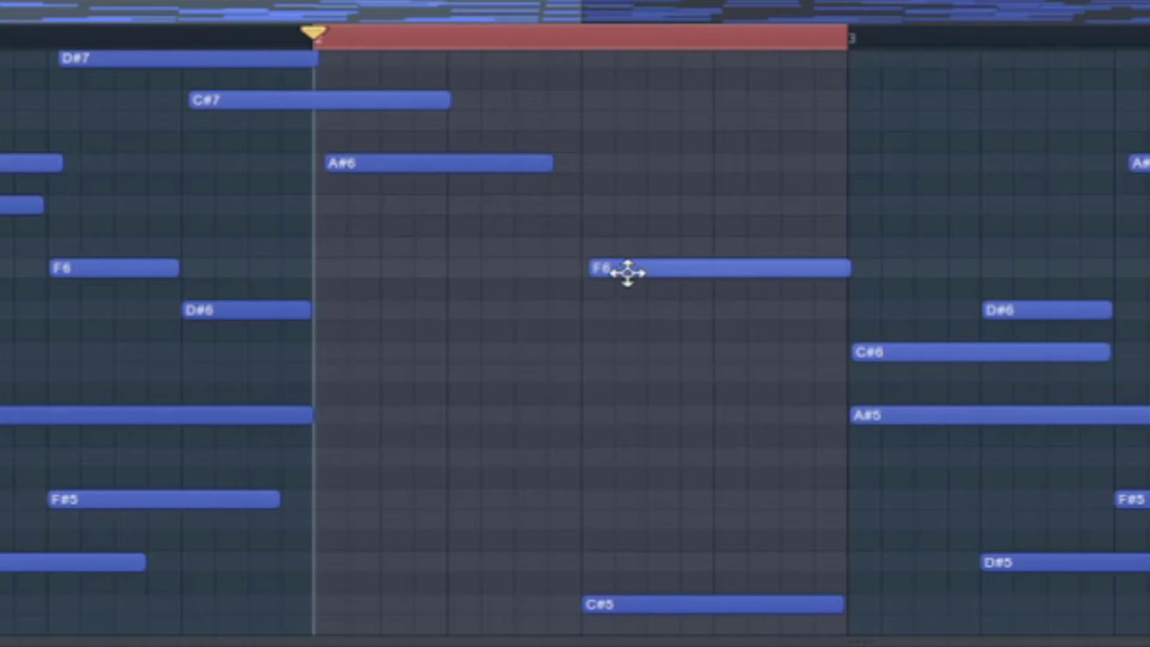
scroll(719, 287, "down", 15)
scroll(683, 329, "up", 2)
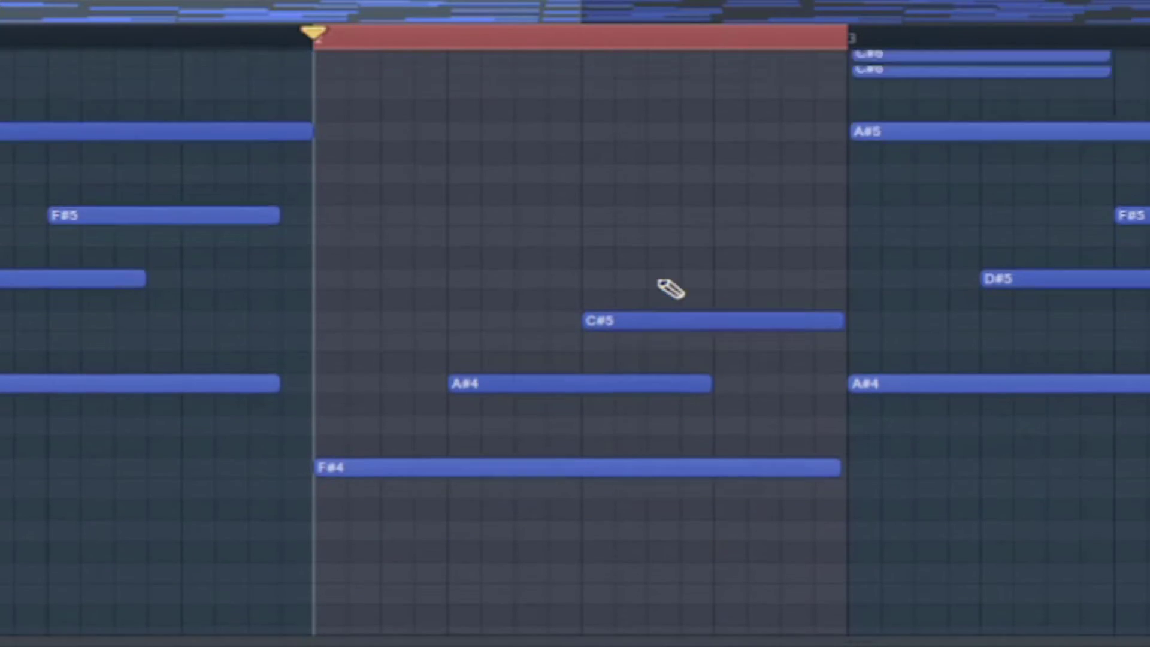
left_click_drag(279, 85, 476, 87)
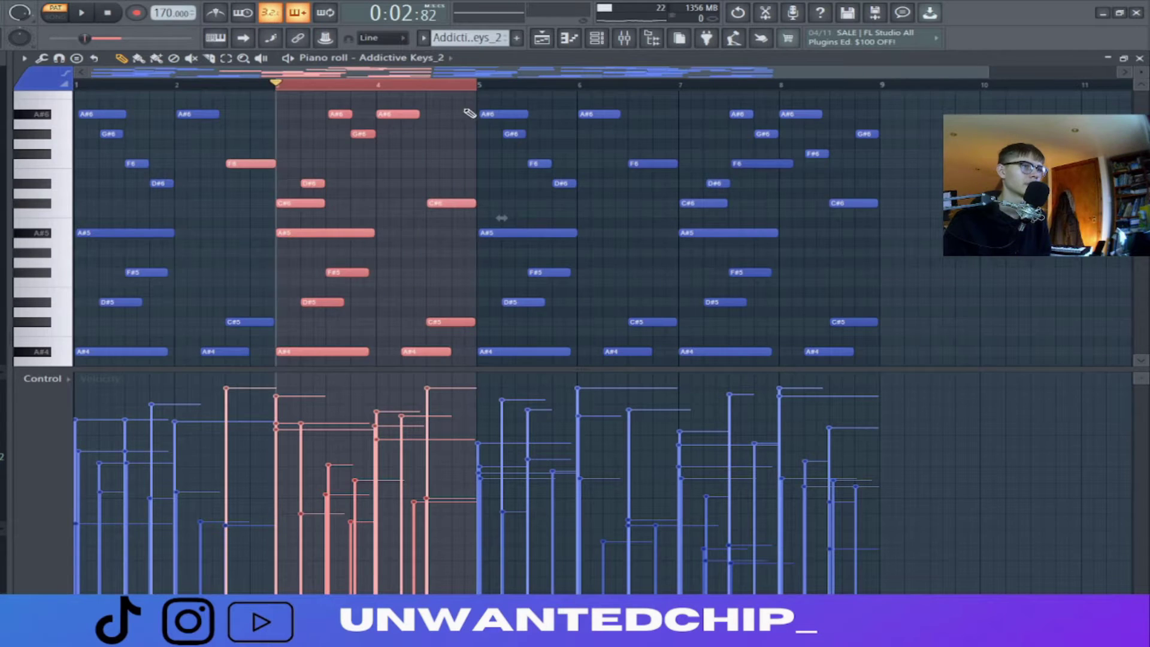
scroll(391, 210, "down", 4)
scroll(388, 271, "up", 7)
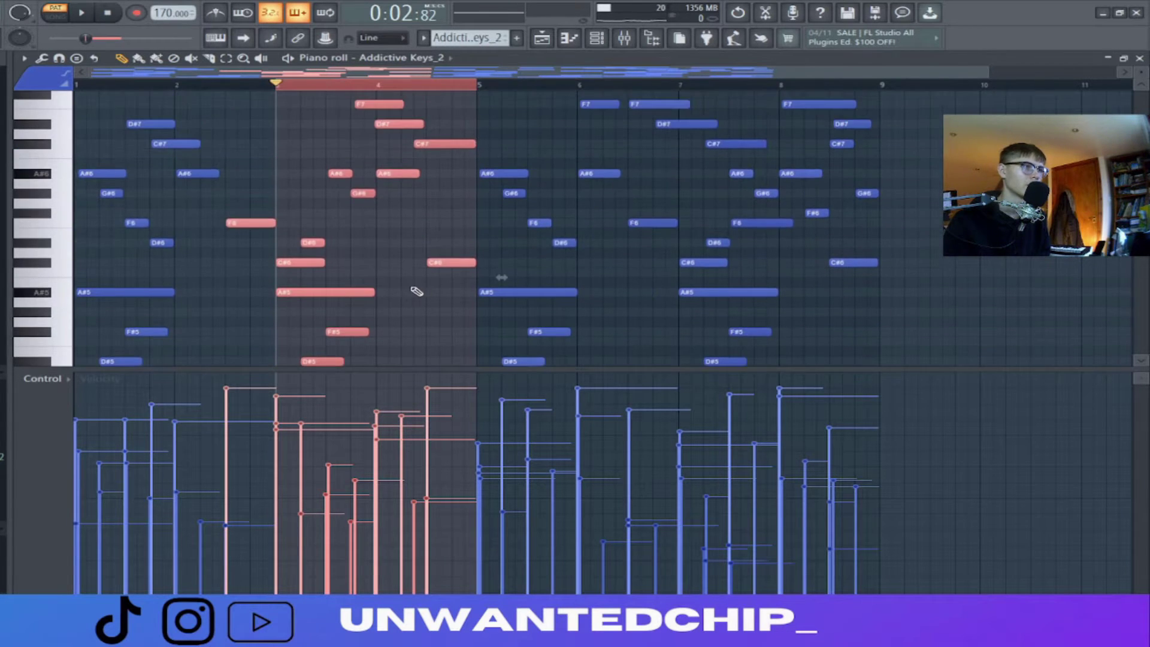
key("ctrl+d")
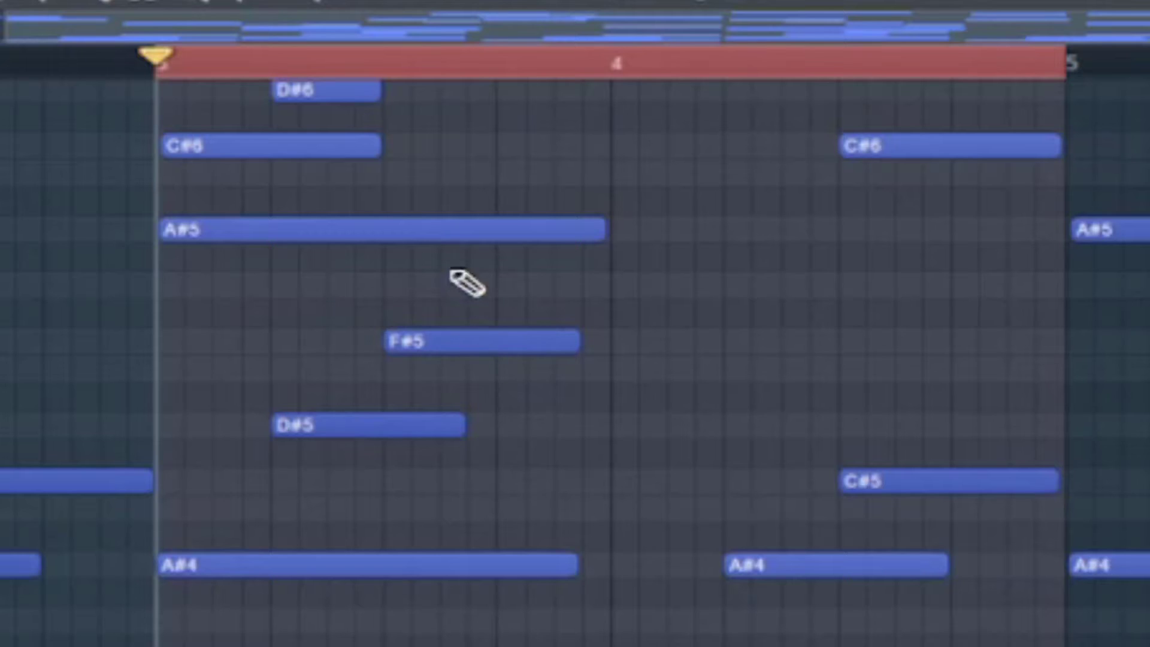
Step: Highlight the C#6-to-A#6 melody notes in bars 3 and 4, followed by the overlapping F7, D#7 and C#7 notes
left_click_drag(411, 224, 979, 644)
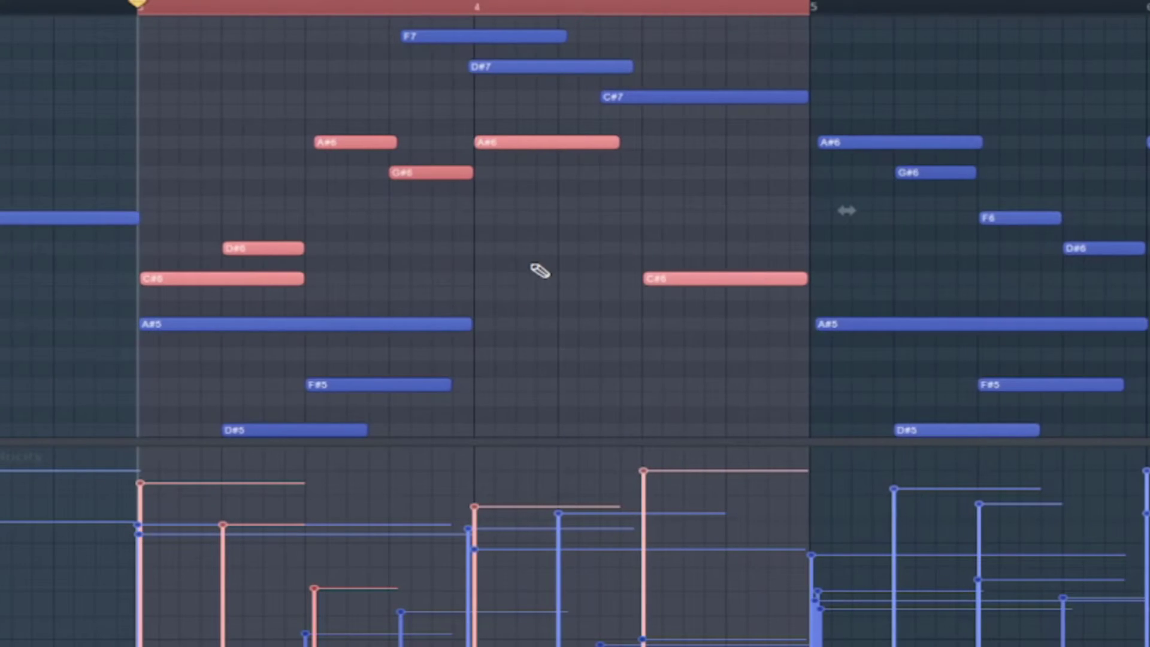
scroll(415, 246, "up", 1)
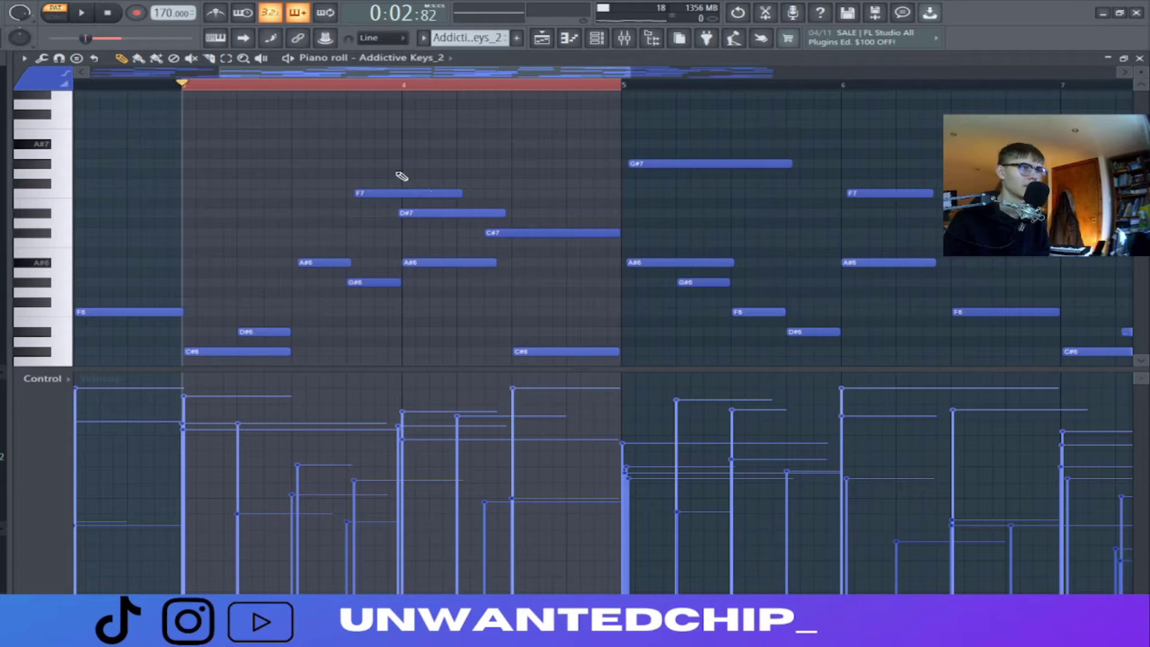
left_click_drag(464, 47, 693, 151)
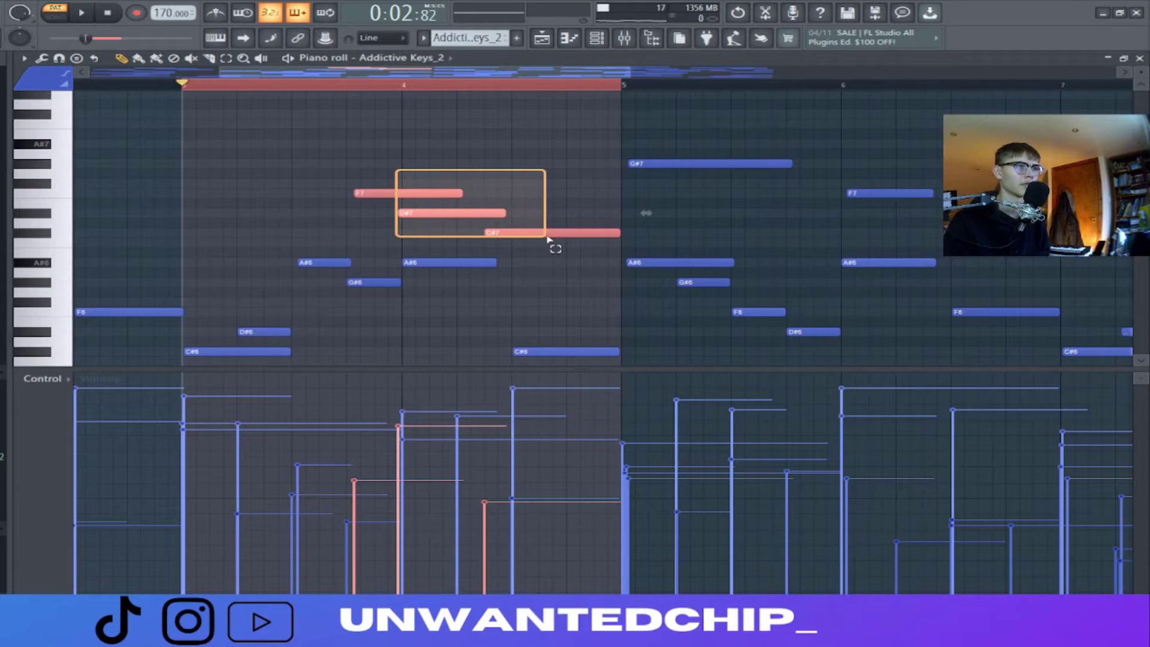
left_click_drag(547, 238, 572, 264)
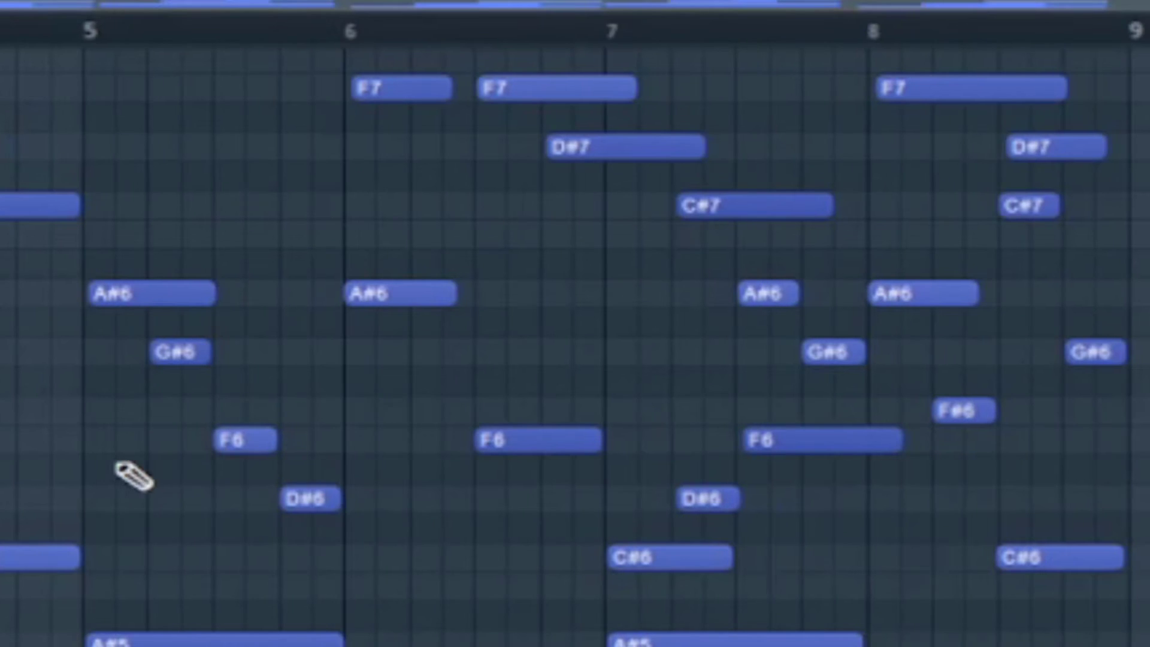
Step: Set the piano roll's time selection to bars 5 through 8 and leave their notes deselected
left_click_drag(87, 30, 1132, 30)
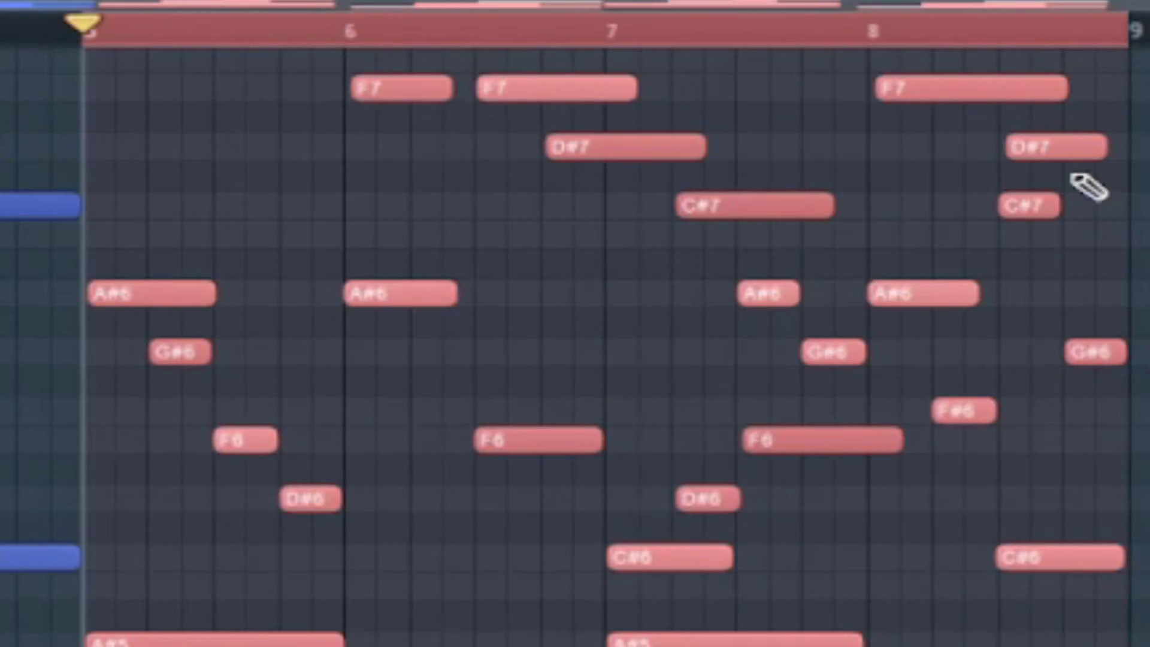
scroll(1061, 186, "up", 3)
key("ctrl+d")
scroll(223, 237, "down", 3)
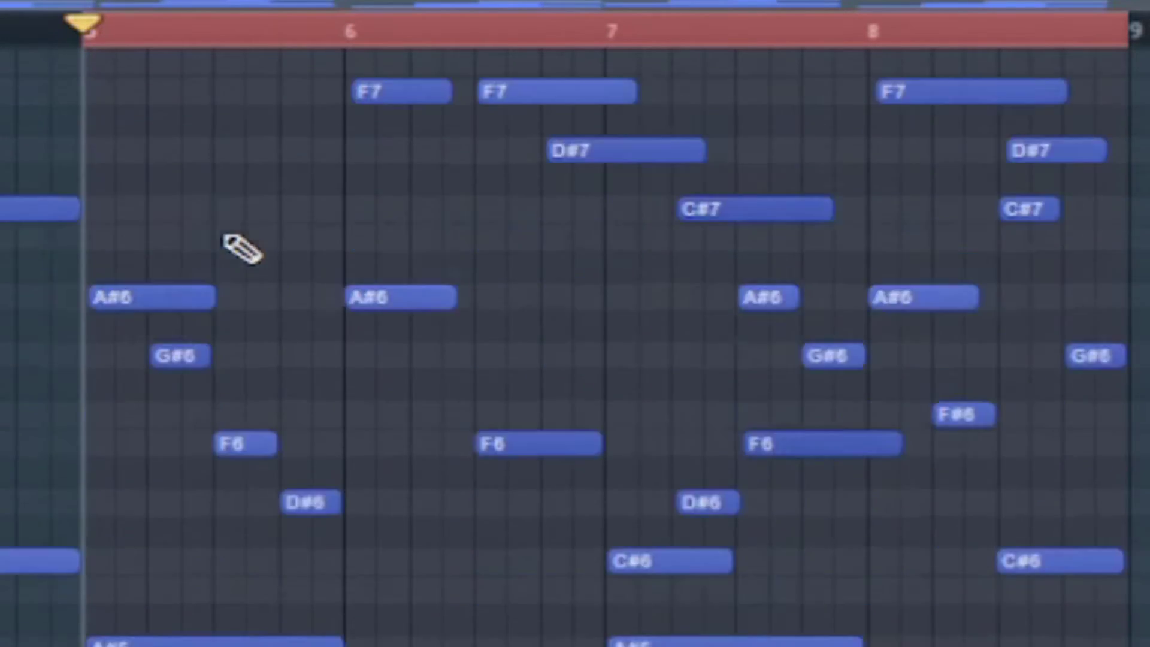
scroll(334, 622, "down", 6)
scroll(303, 601, "up", 10)
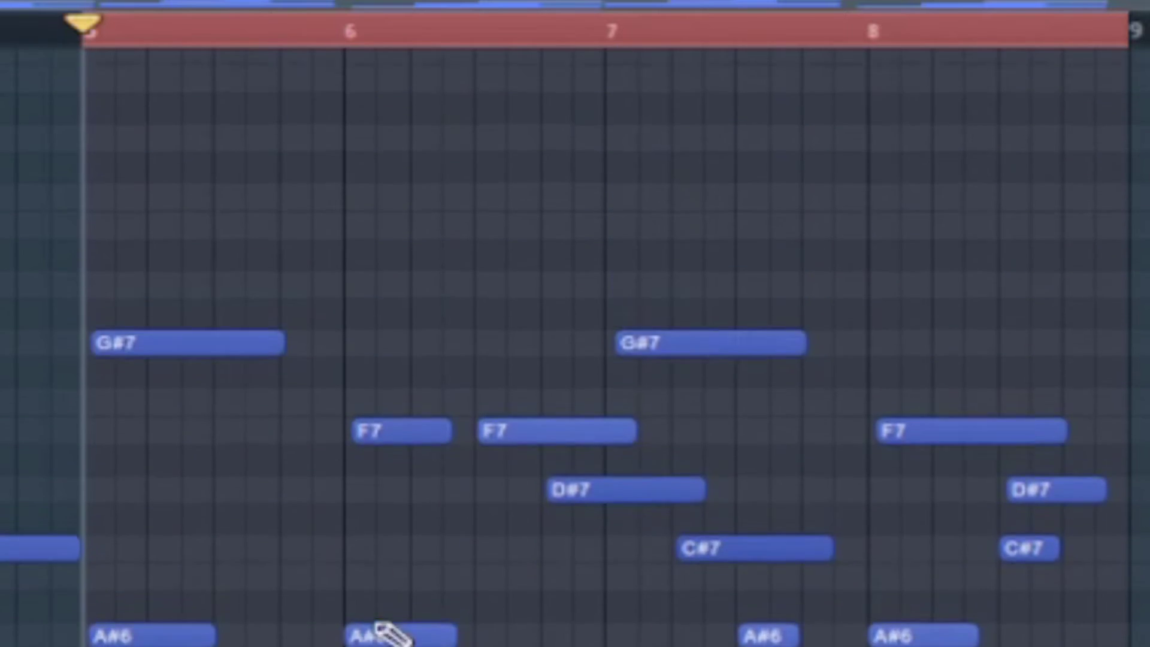
Step: Highlight the high G#7 and F7 notes one by one across bars 5 to 8
scroll(389, 634, "up", 1)
left_click(197, 356)
left_click(384, 440)
left_click(521, 434)
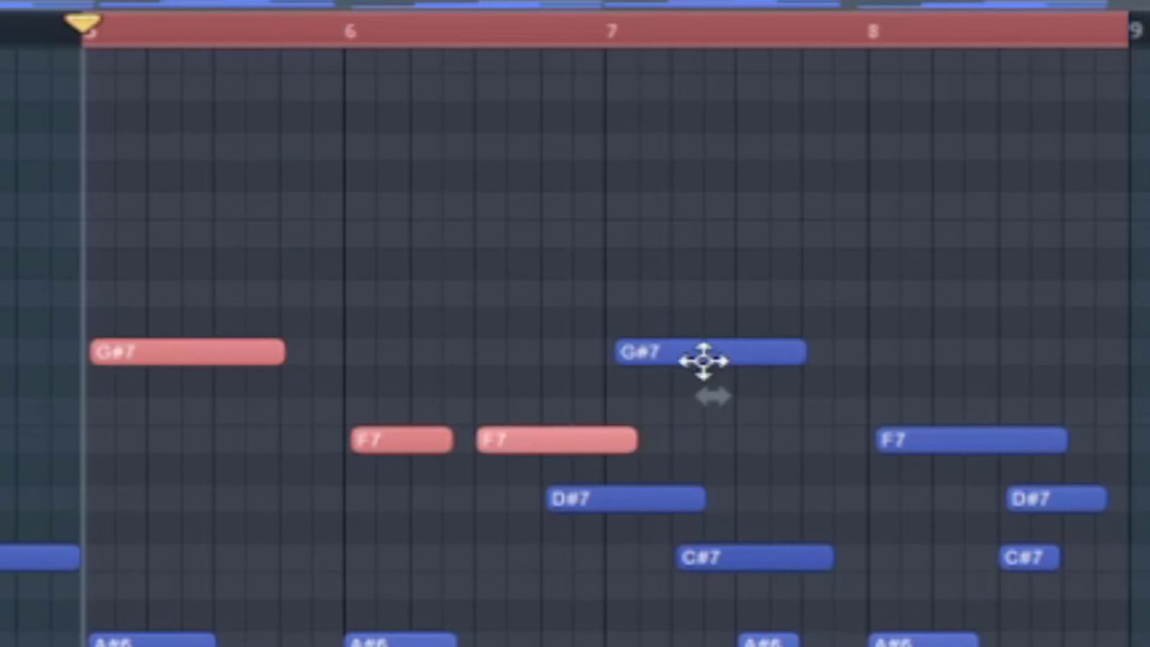
left_click(704, 361)
left_click(922, 441)
left_click(598, 443)
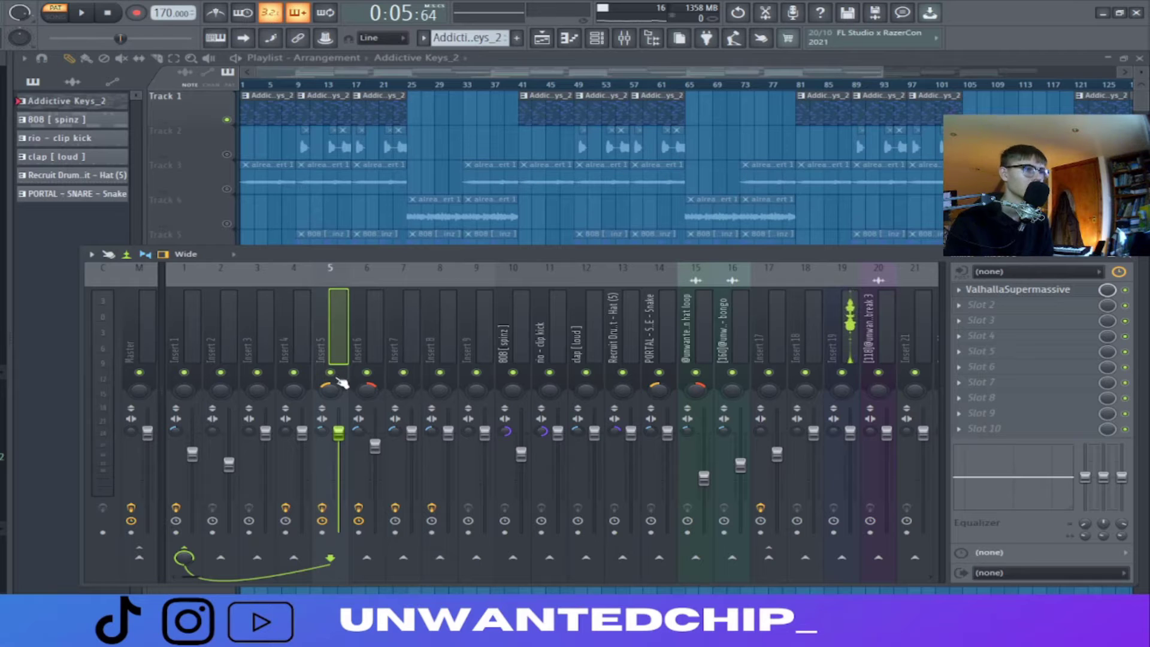
Step: Solo Track 2 in the playlist and audition its audio clips from the start of bar 9
key("F9")
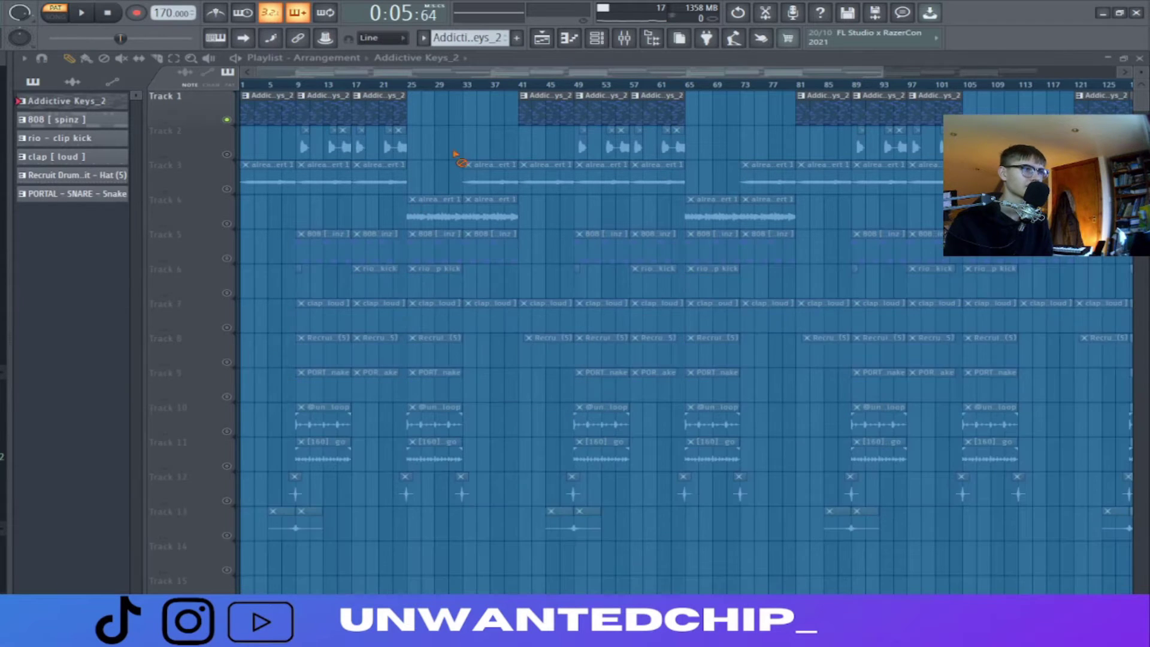
scroll(311, 159, "up", 2)
right_click(227, 155)
scroll(281, 154, "up", 2)
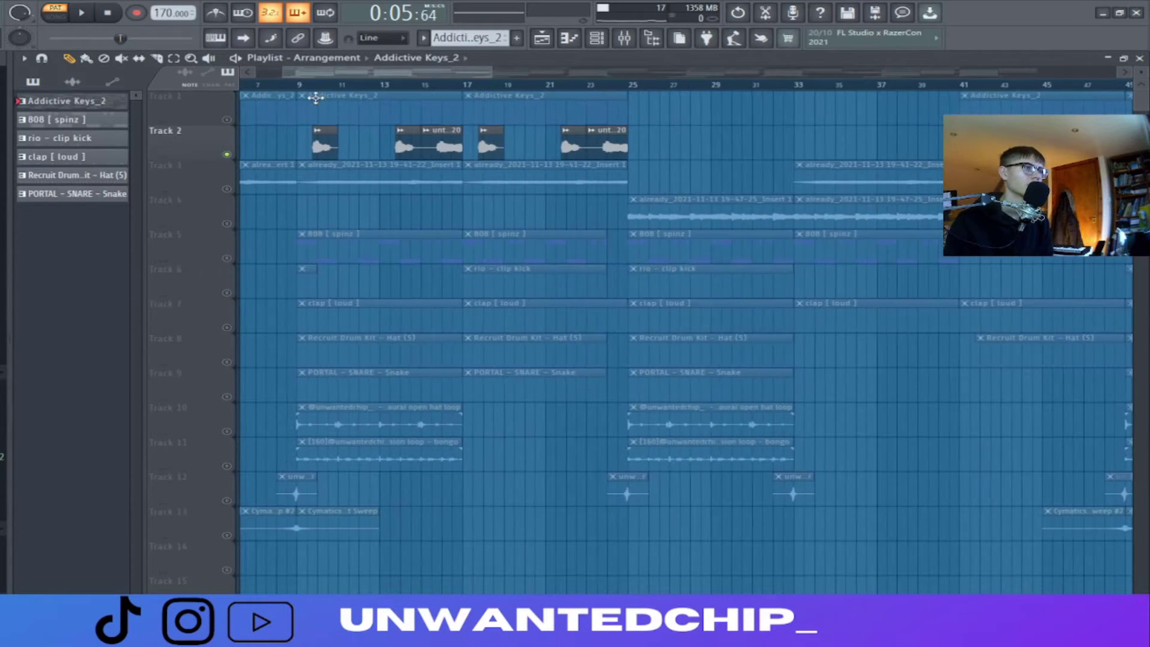
left_click(307, 84)
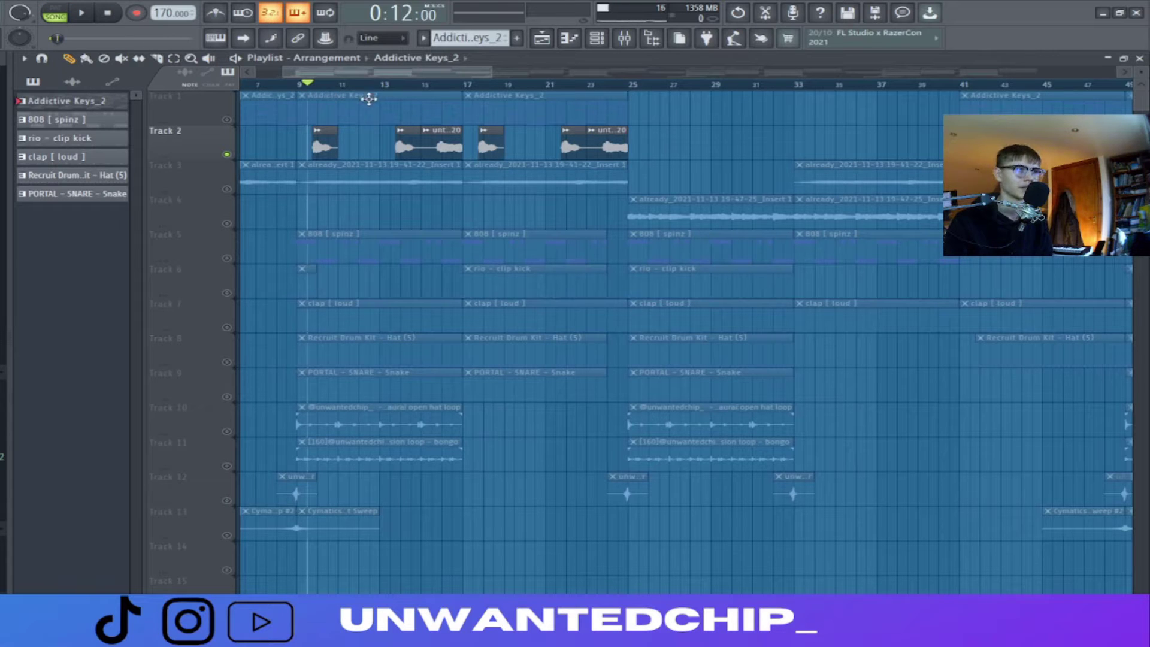
key("space")
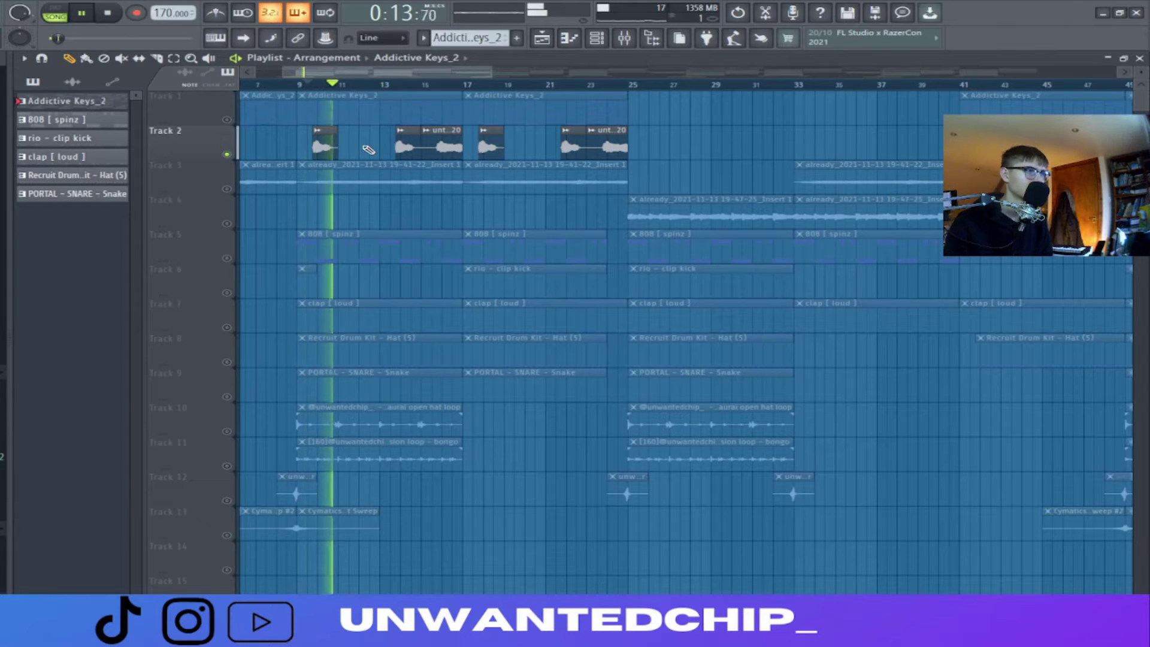
key("space")
Step: Select mixer Insert 6 and play the Track 2 clips through its effects chain
key("F9")
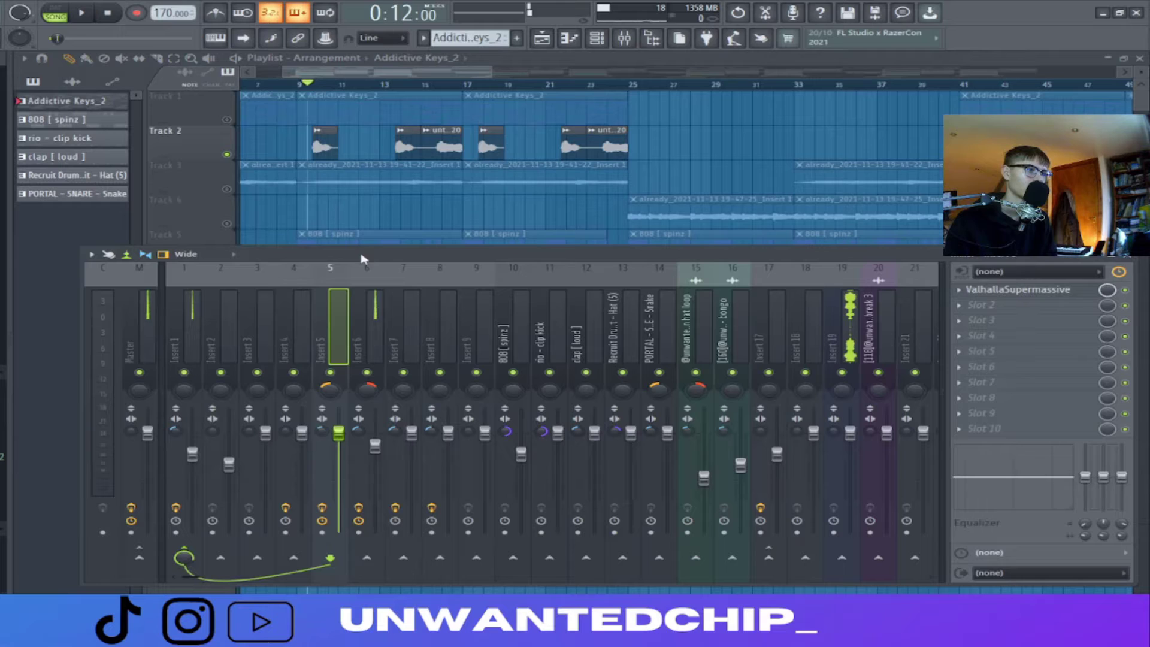
left_click(372, 327)
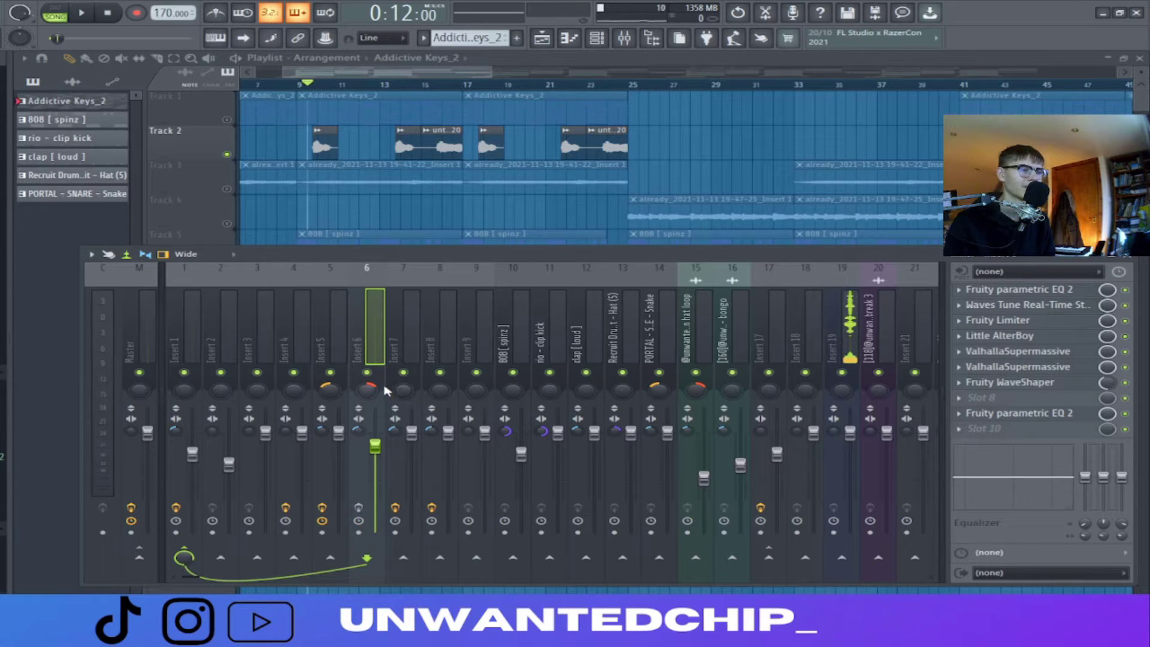
key("space")
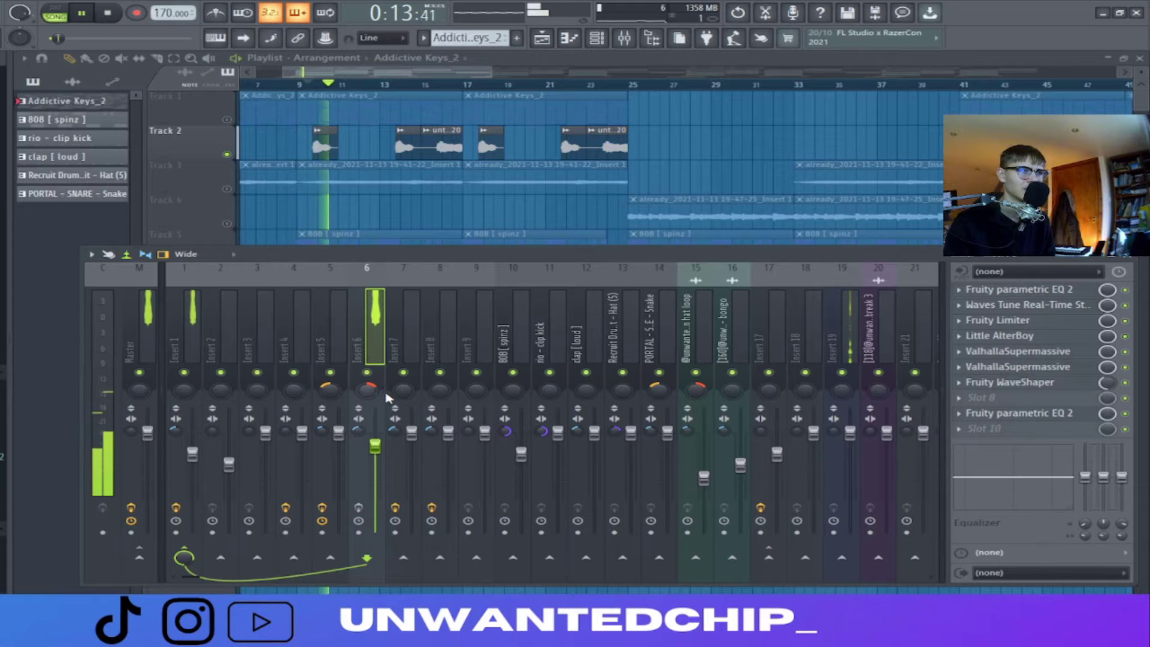
key("space")
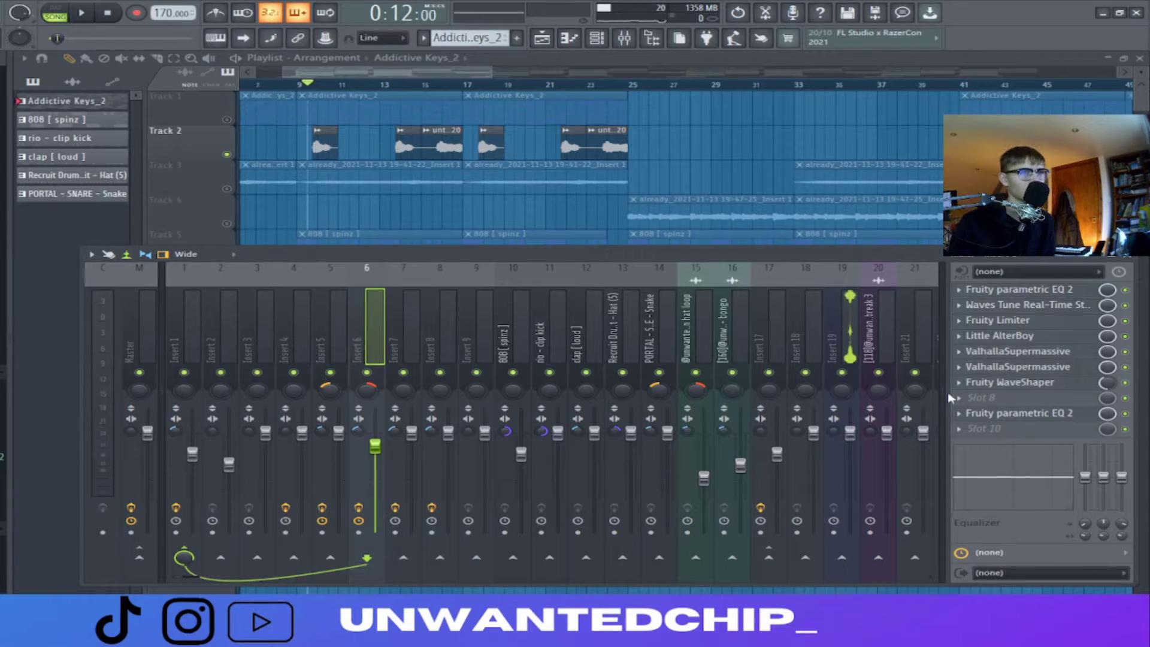
Step: Review the first Fruity parametric EQ 2 and the Waves Tune Real-Time settings on Insert 6
left_click(1007, 291)
left_click_drag(450, 231, 413, 170)
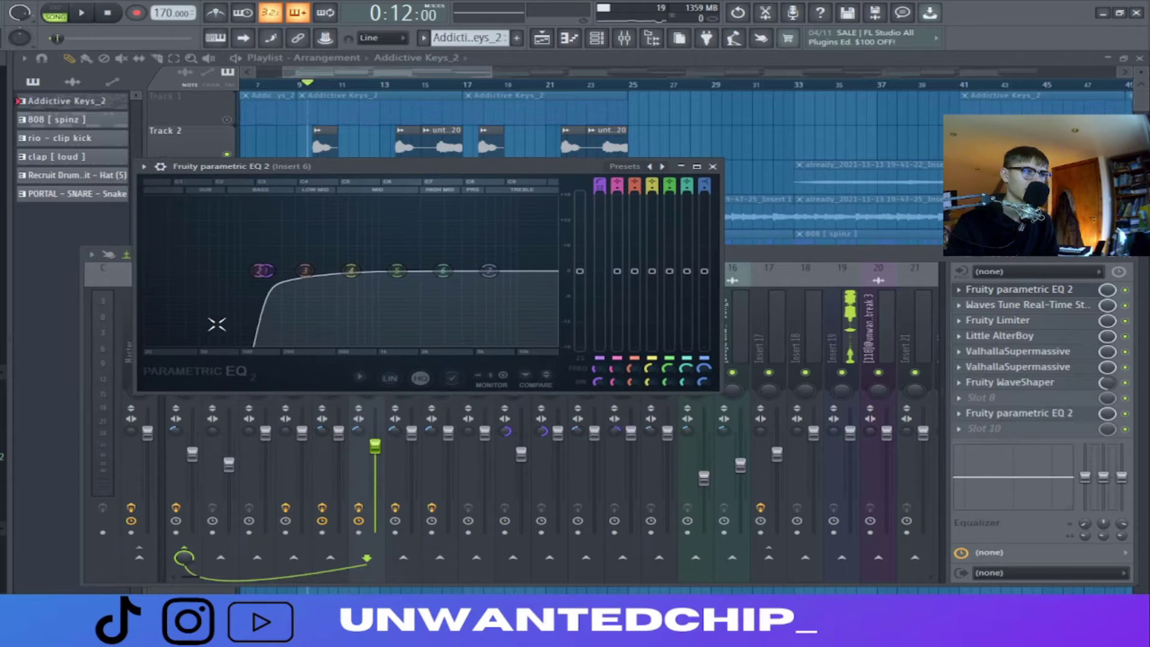
left_click(713, 166)
left_click(1025, 306)
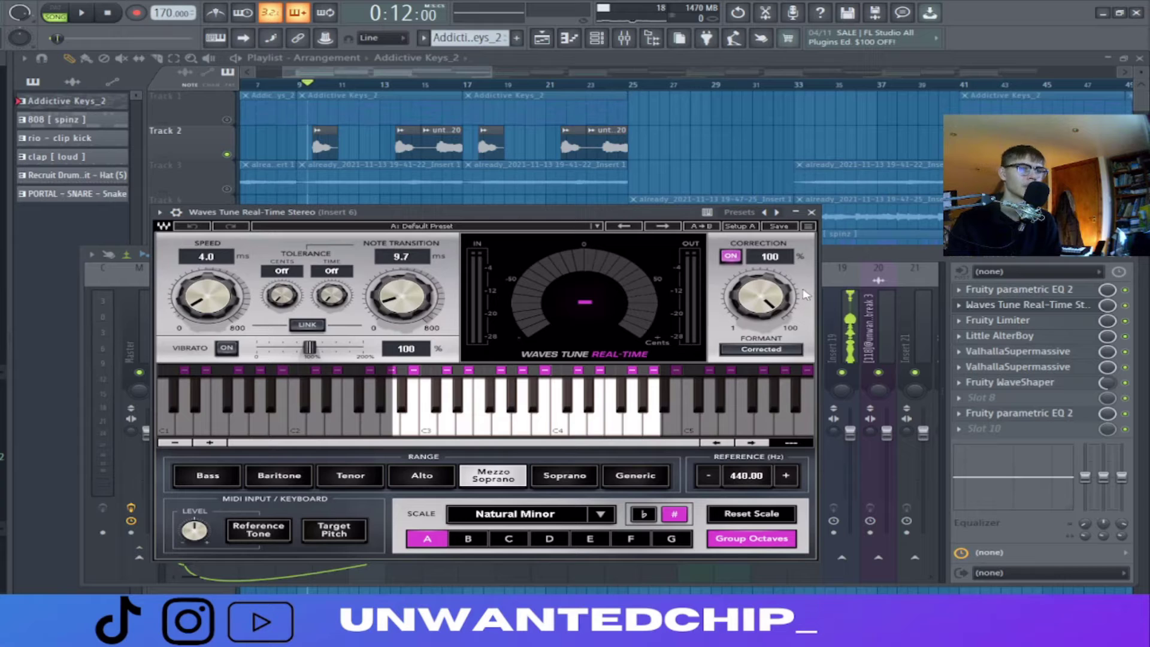
left_click(811, 212)
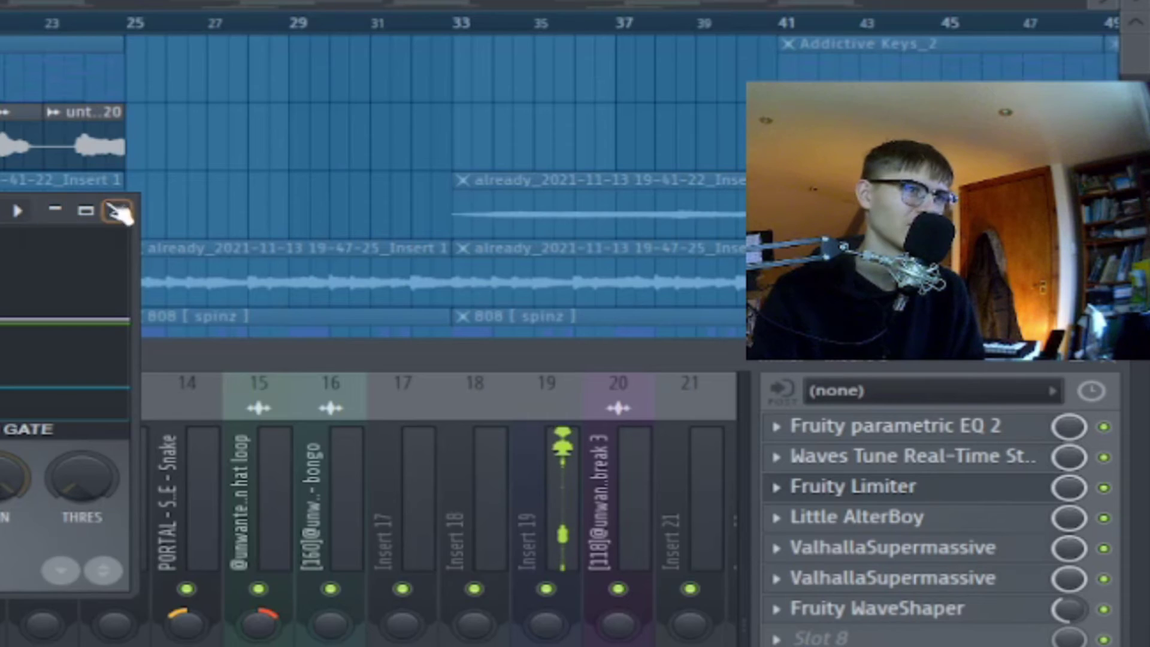
Step: Review the Little AlterBoy, ValhallaSupermassive and final Fruity parametric EQ 2 settings on Insert 6
left_click(1122, 73)
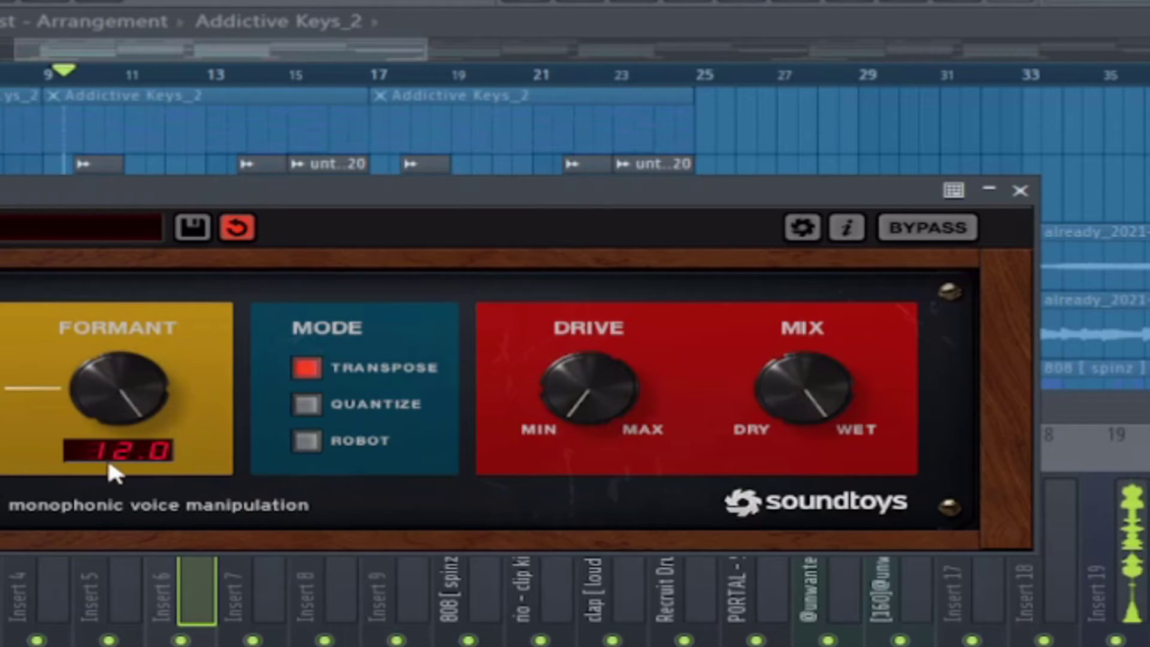
left_click(1022, 192)
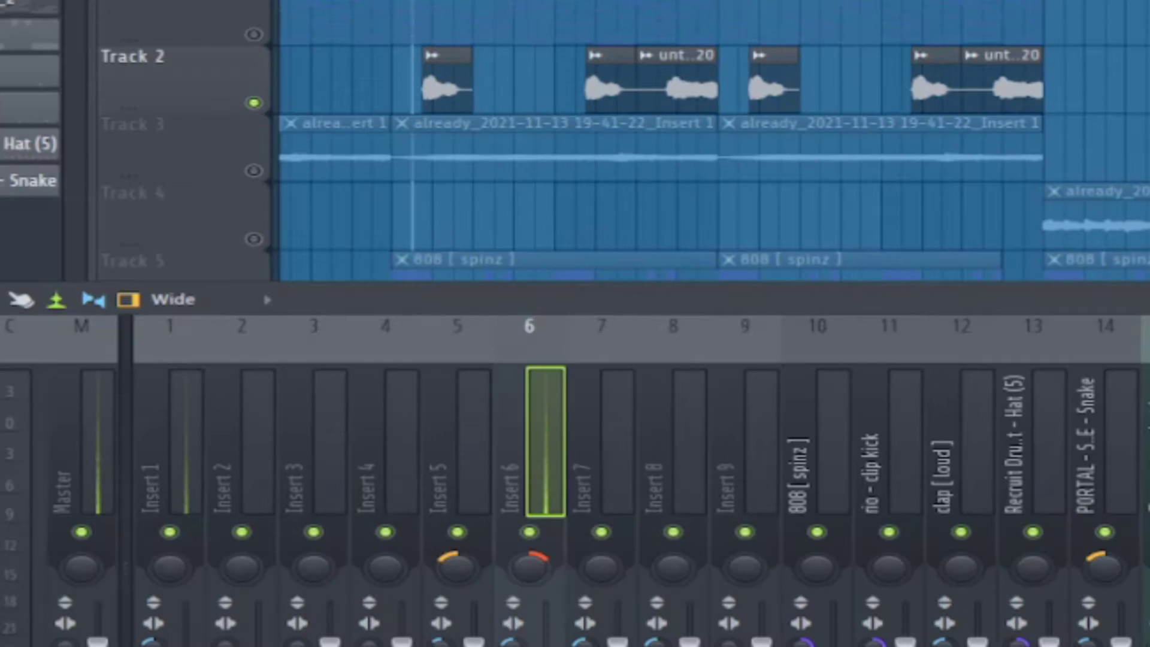
left_click(1138, 509)
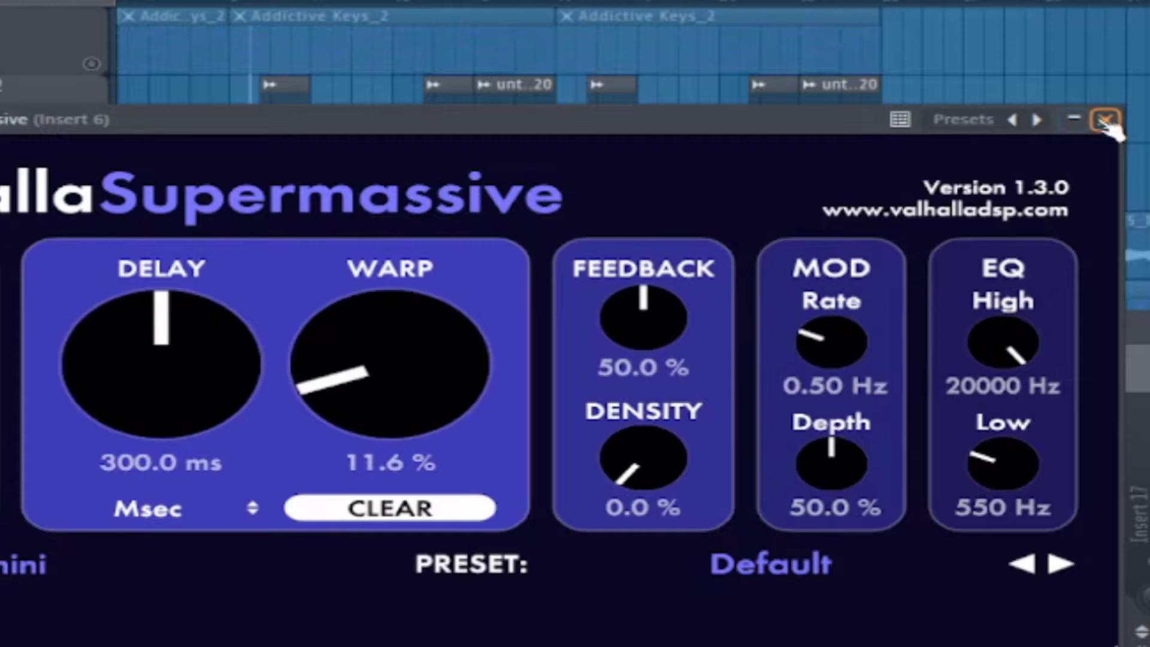
left_click(1106, 120)
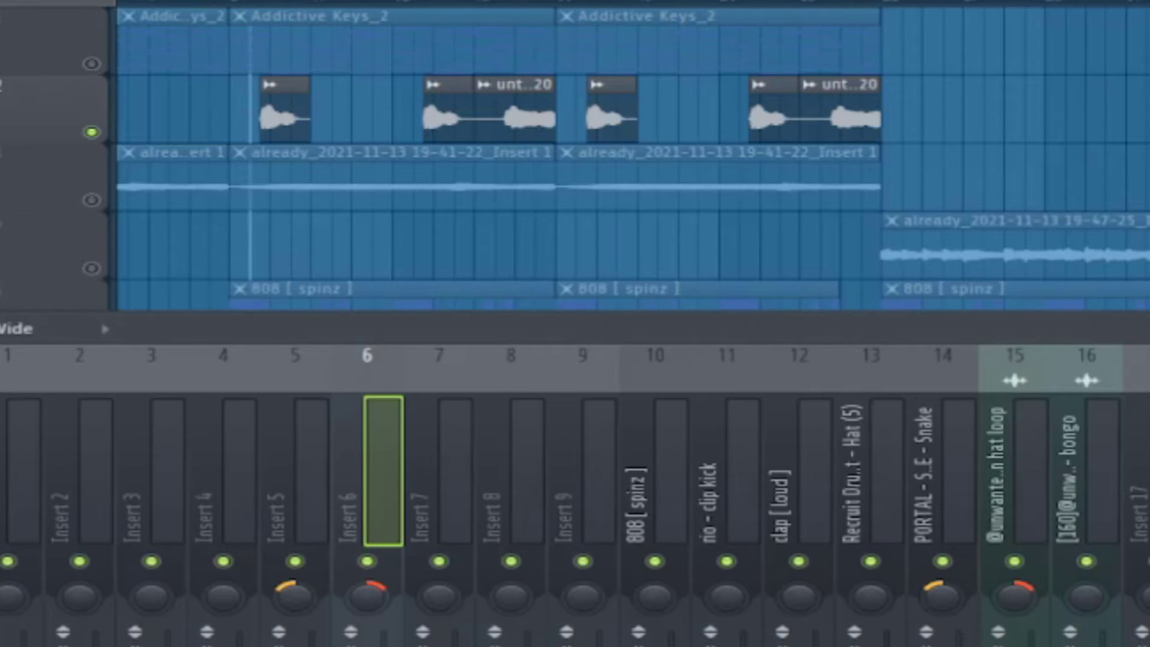
left_click(1145, 419)
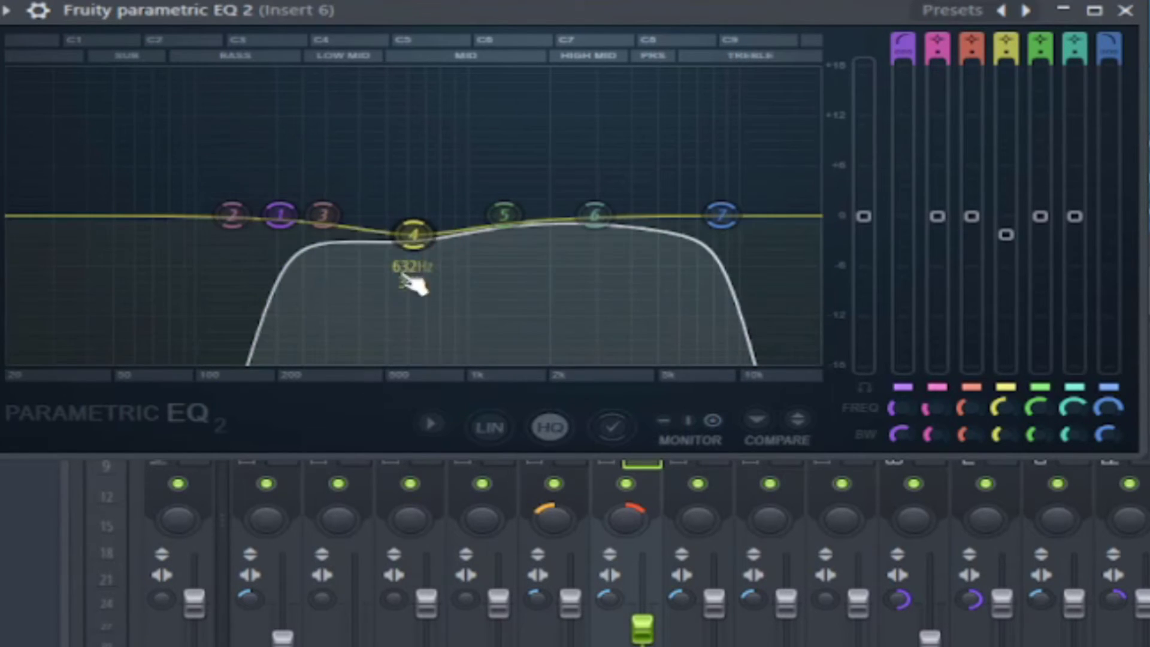
left_click(1128, 10)
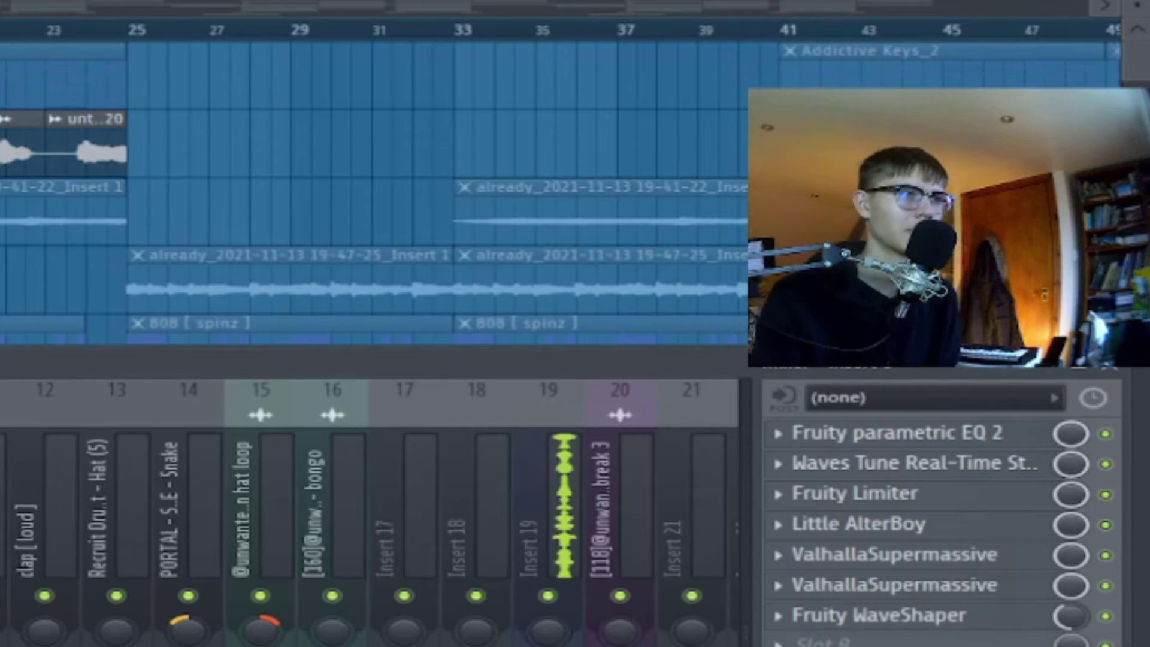
Step: Leave only Tracks 1 and 2 unmuted and set the playlist's time selection from bar 9 to bar 17
key("F9")
key("F9")
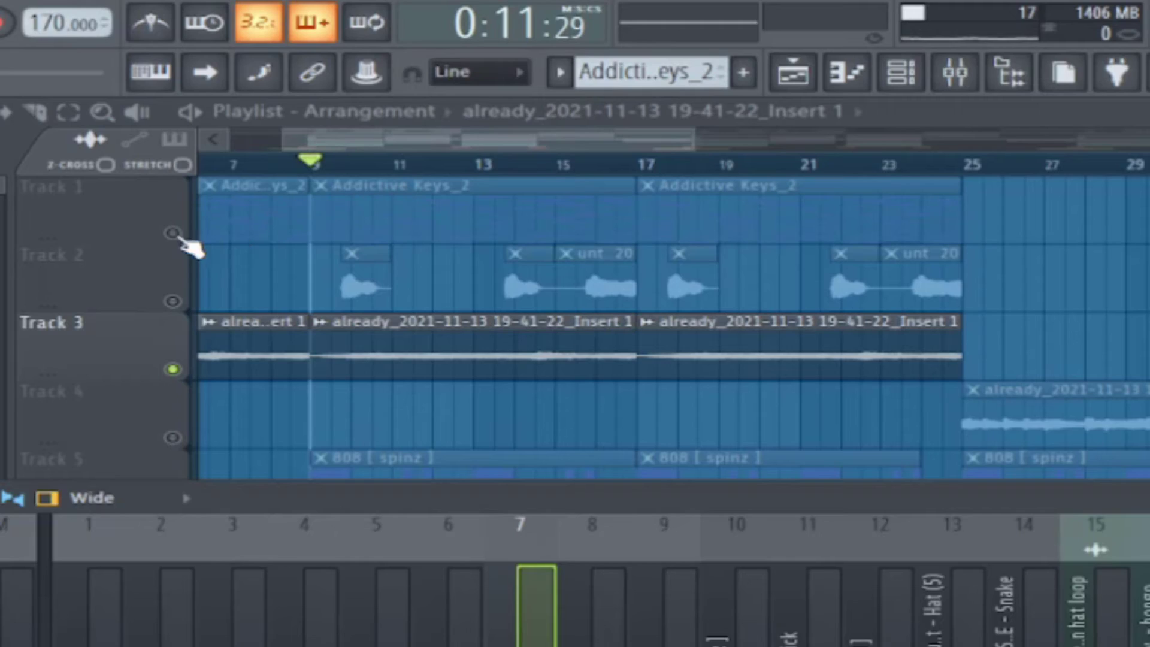
right_click(174, 233)
left_click(174, 302)
left_click_drag(644, 166, 315, 209)
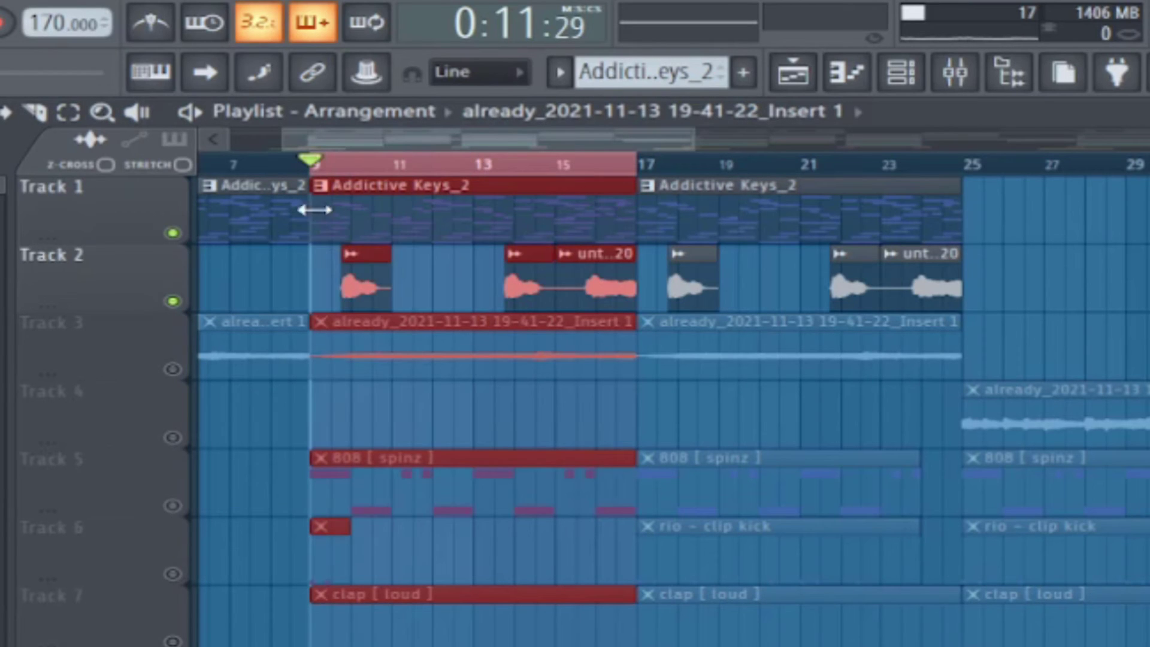
Step: Open the Fruity Convolver on mixer Insert 1 and browse its impulse presets, including Blur White
key("F9")
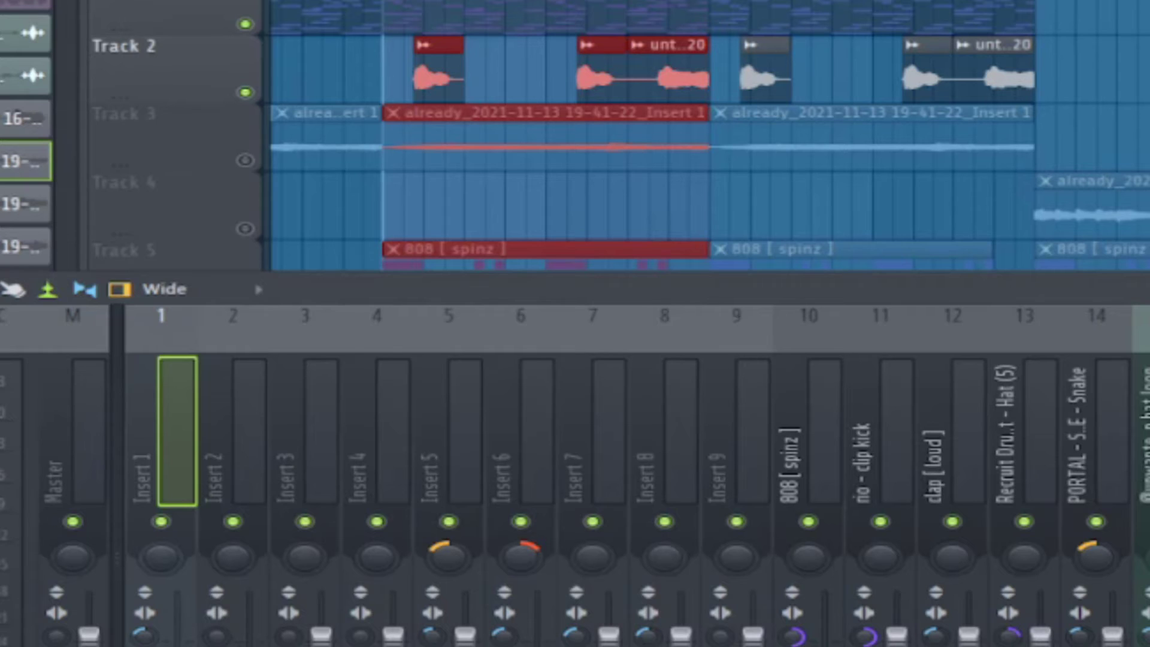
left_click(1147, 359)
left_click(1040, 175)
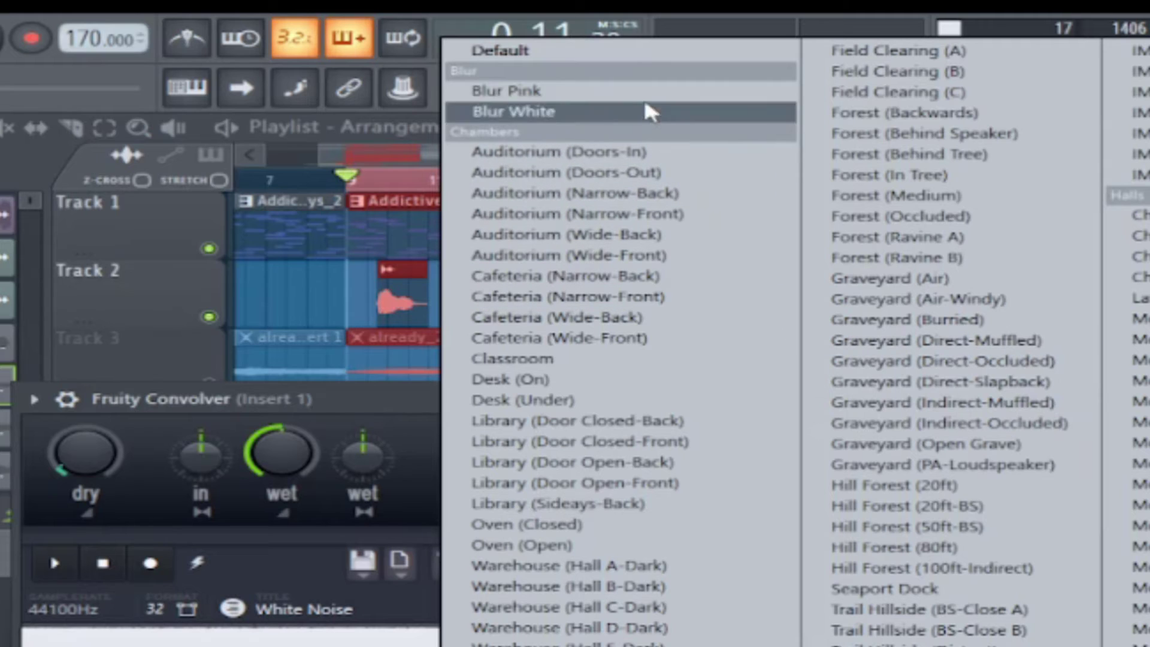
left_click(342, 178)
left_click(1149, 399)
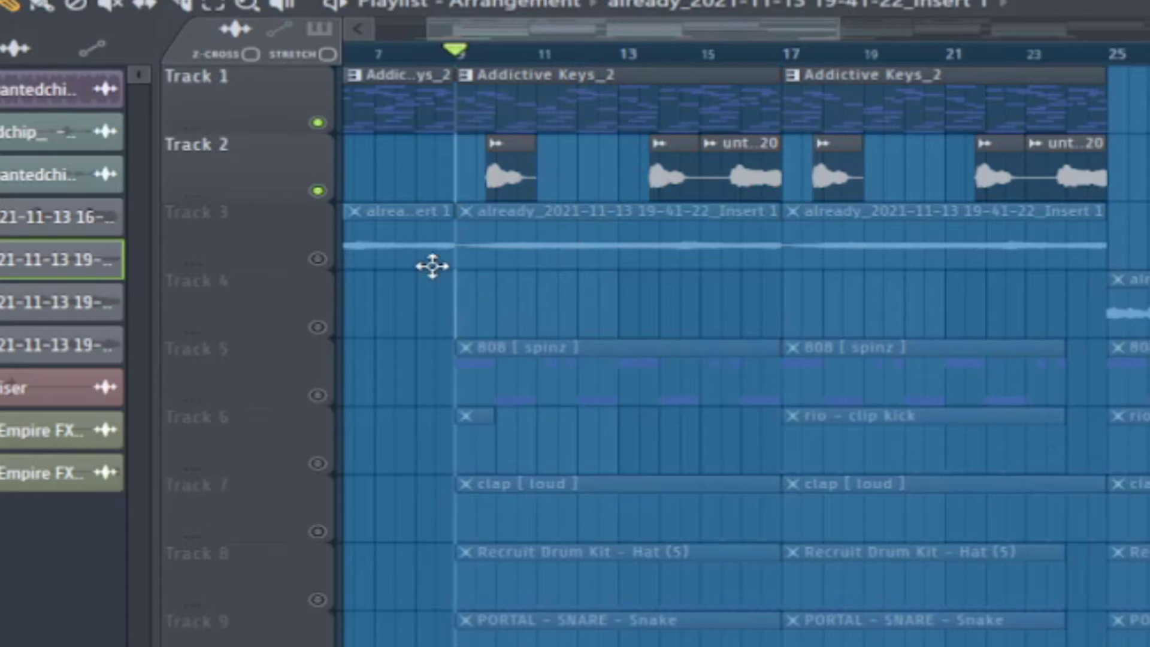
right_click(317, 260)
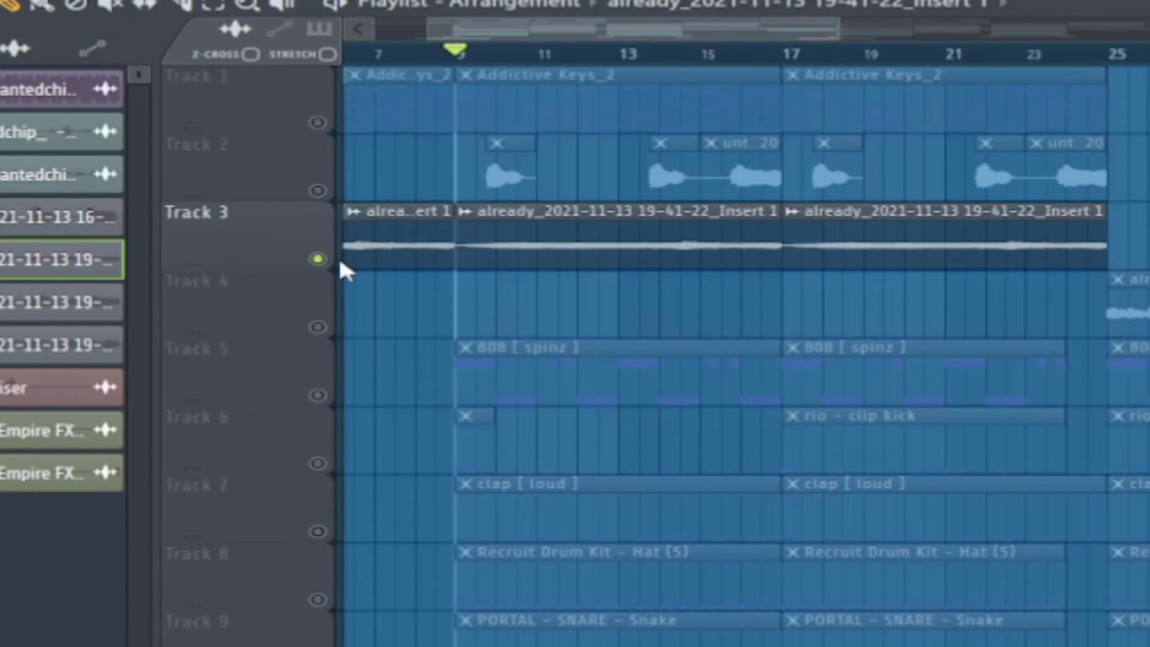
double_click(568, 243)
key("space")
left_click(944, 203)
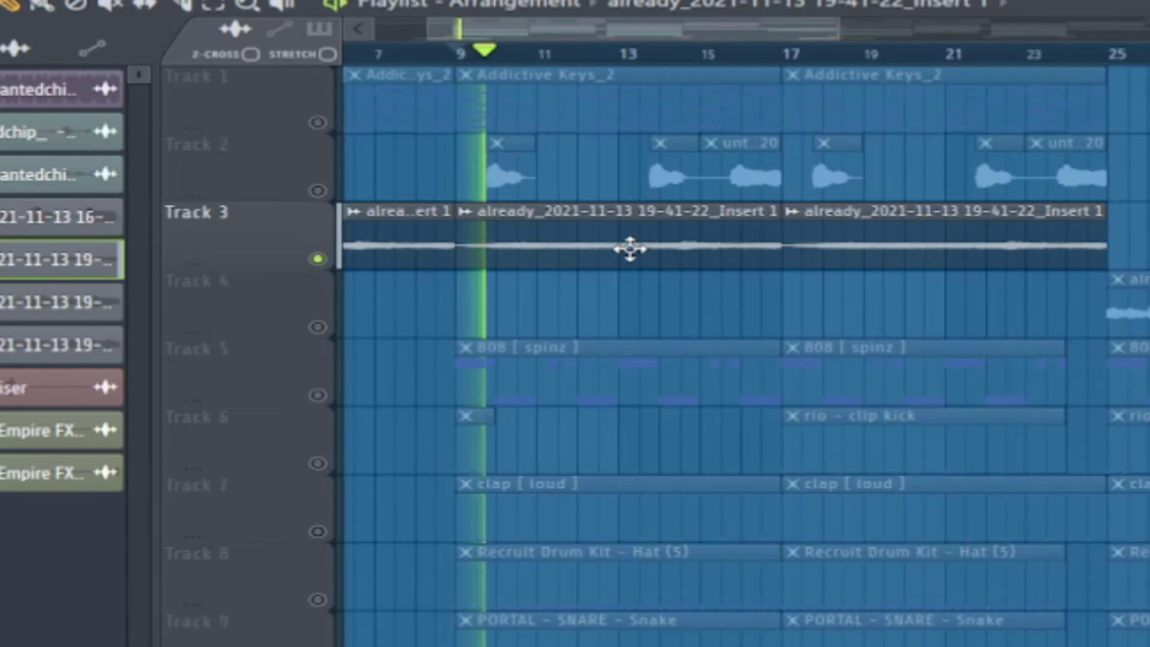
key("F9")
key("space")
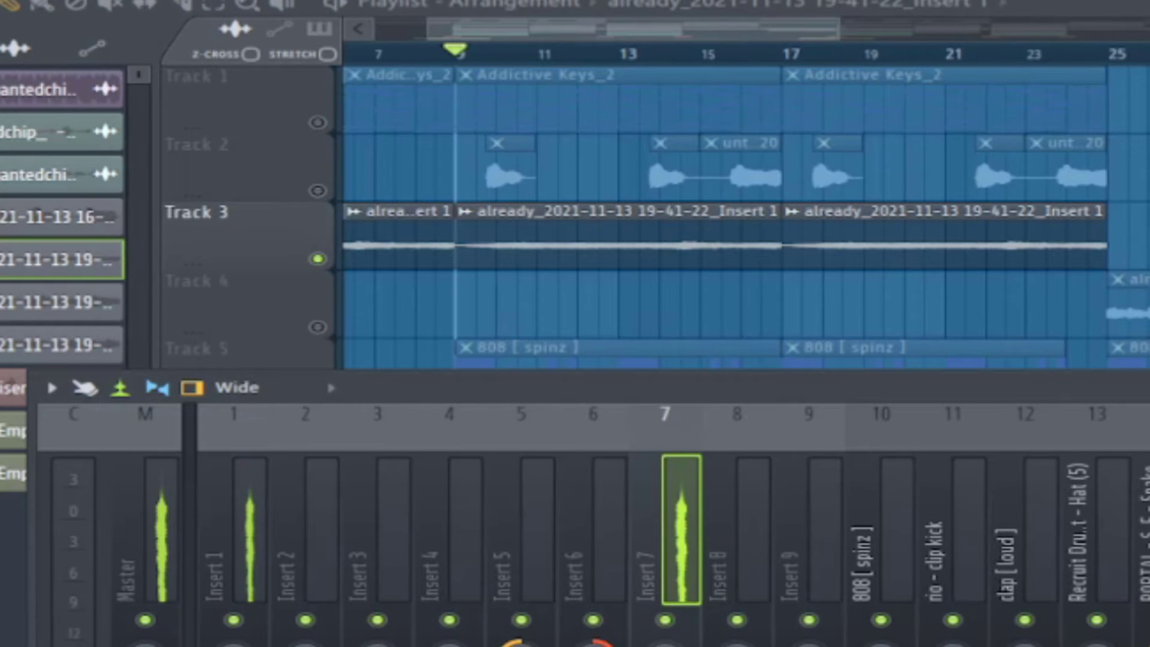
Step: Review the Fruity parametric EQ 2 curve on Insert 7, then return to the playlist
left_click(1149, 455)
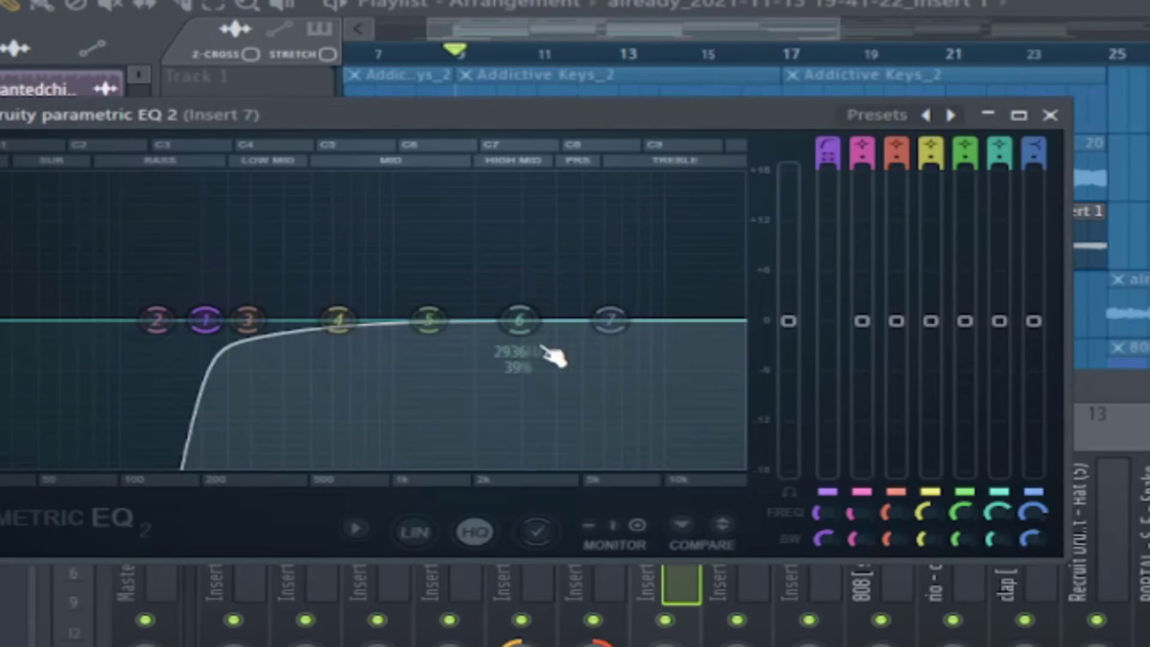
left_click(1051, 115)
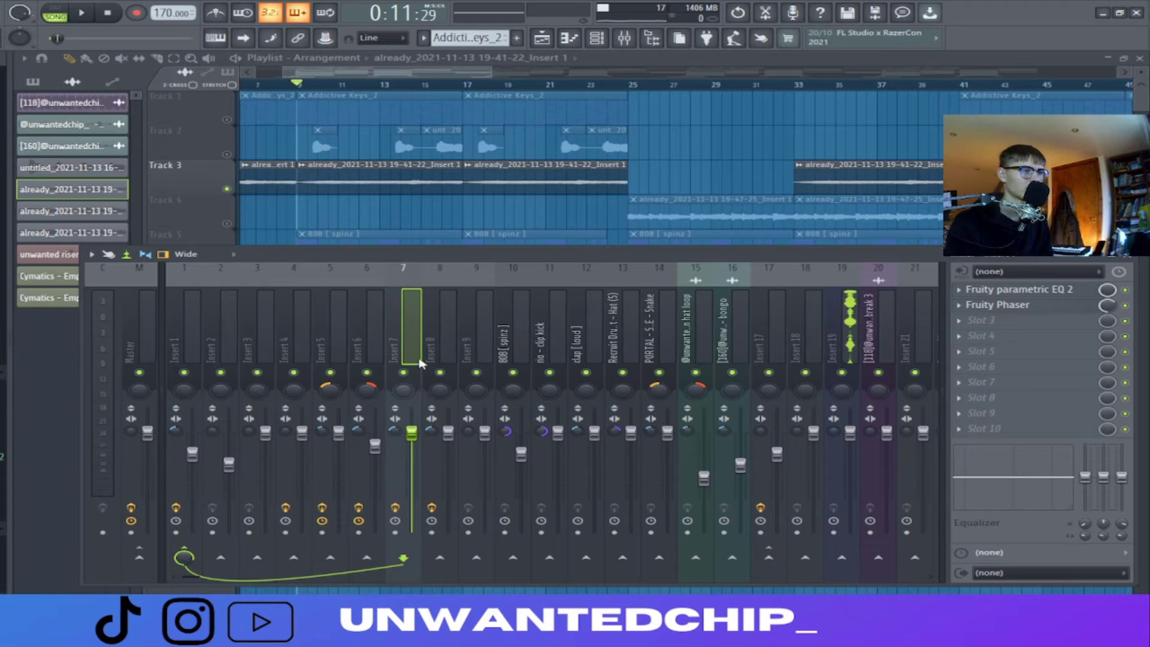
key("F9")
Step: Play Tracks 1 to 3 together, muting and unmuting Track 3 to compare the melody with and without it
scroll(305, 149, "down", 5)
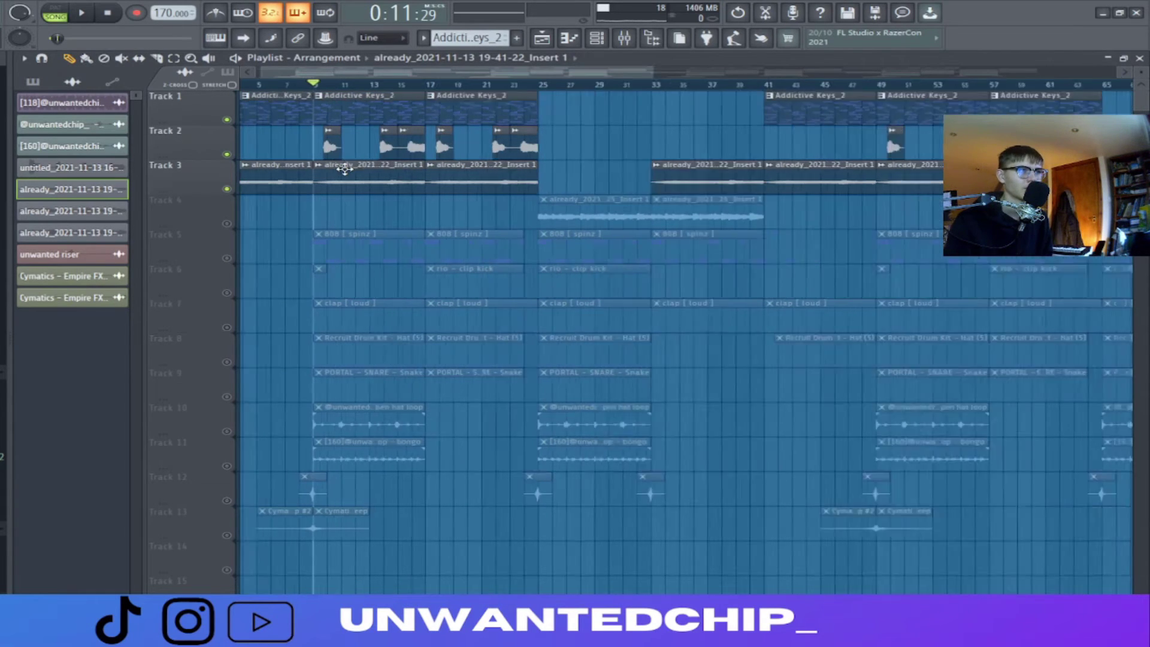
key("space")
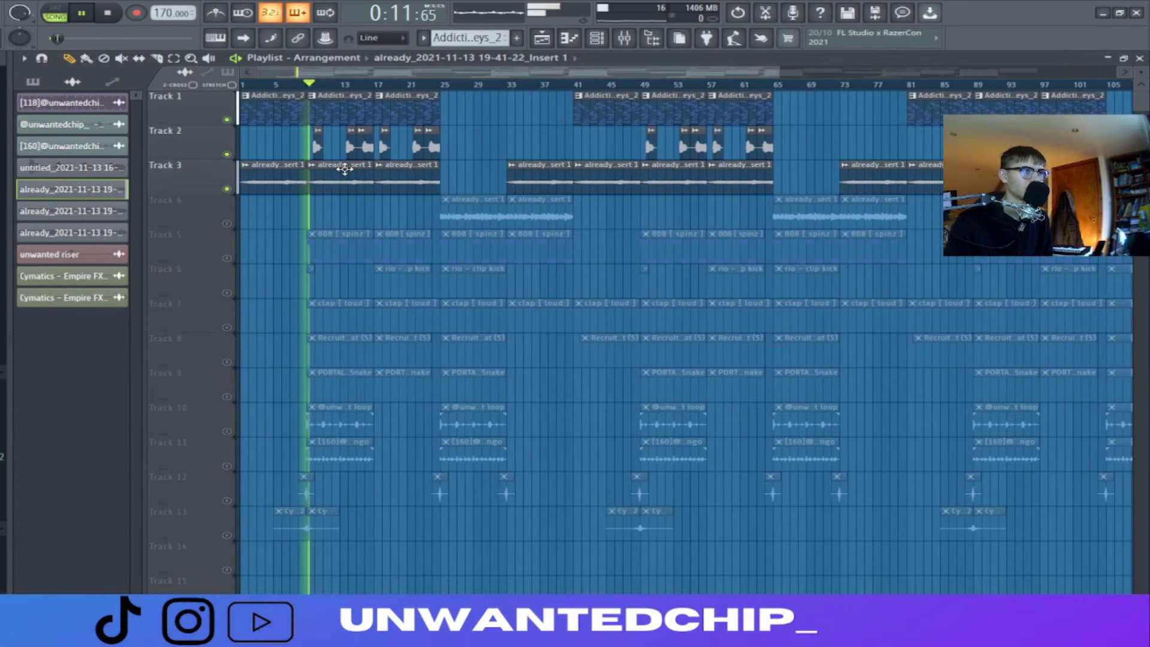
left_click(227, 189)
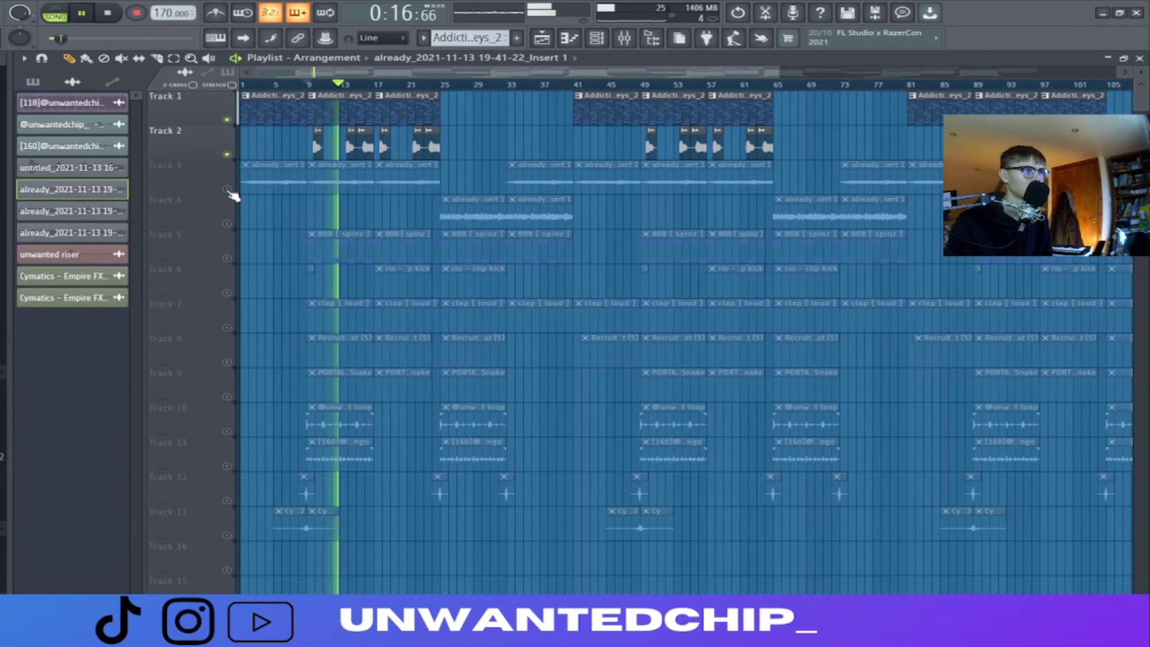
left_click(227, 190)
key("space")
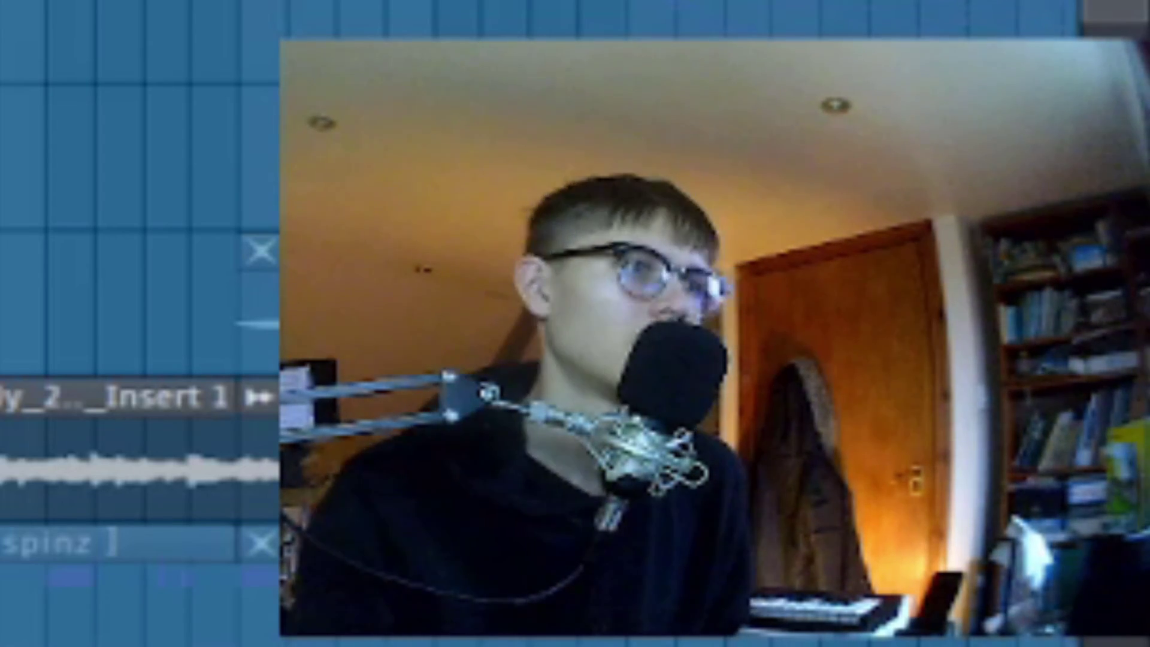
Step: Select mixer Insert 8 to show the Track 4 effects chain, then return to the playlist
scroll(140, 324, "down", 4)
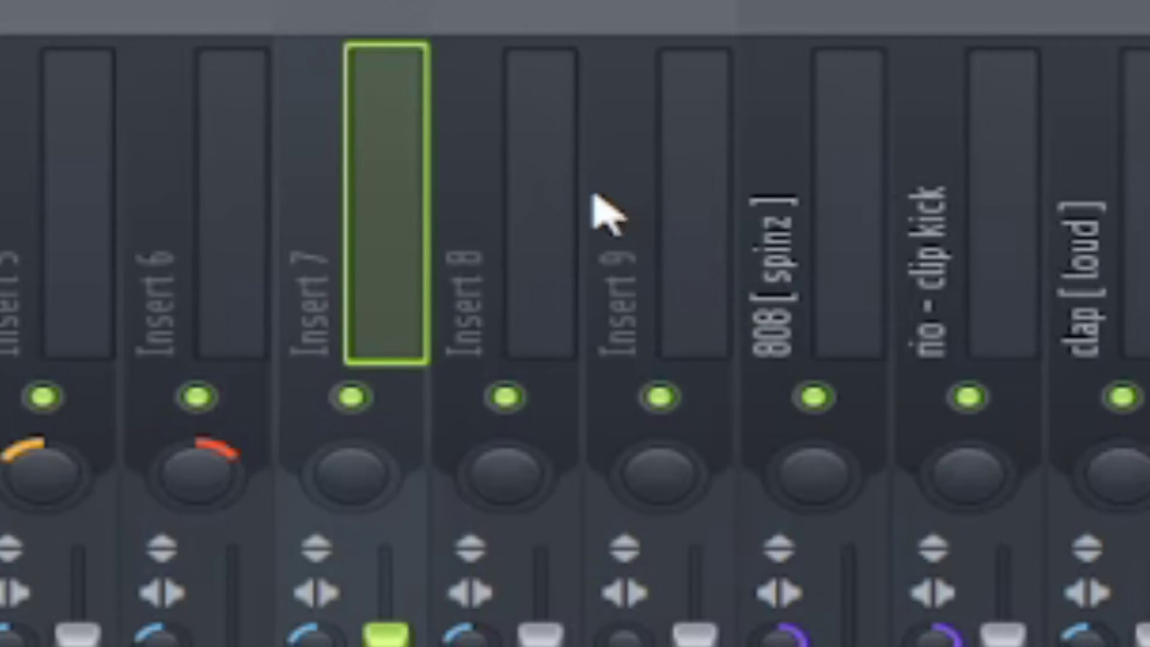
key("Right")
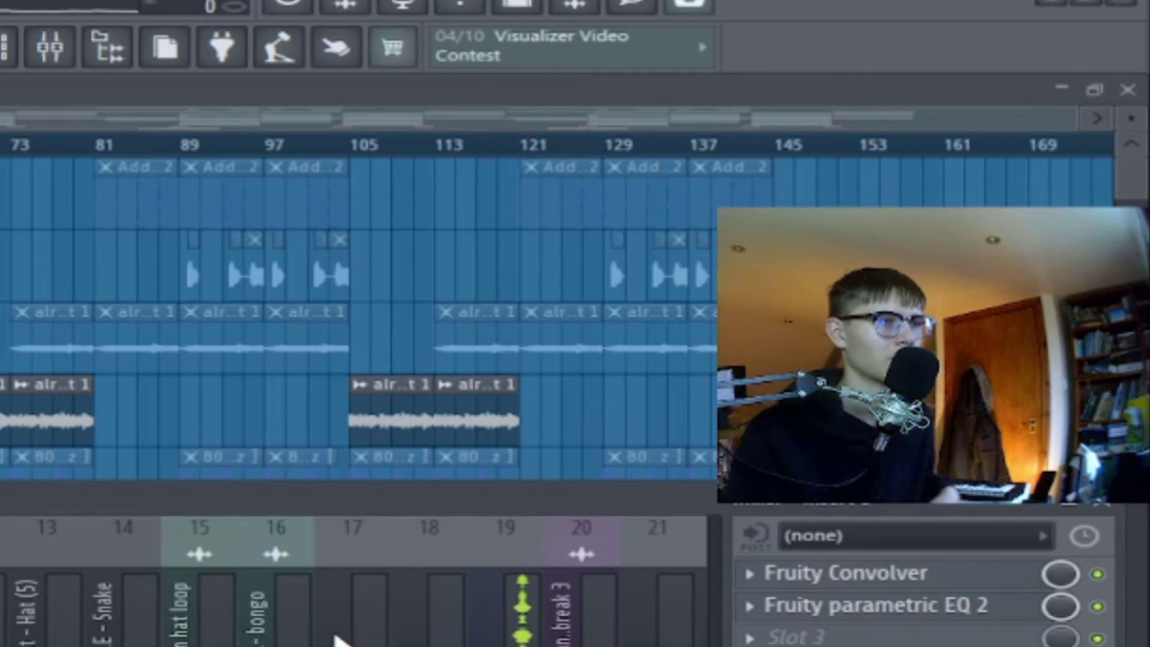
key("F9")
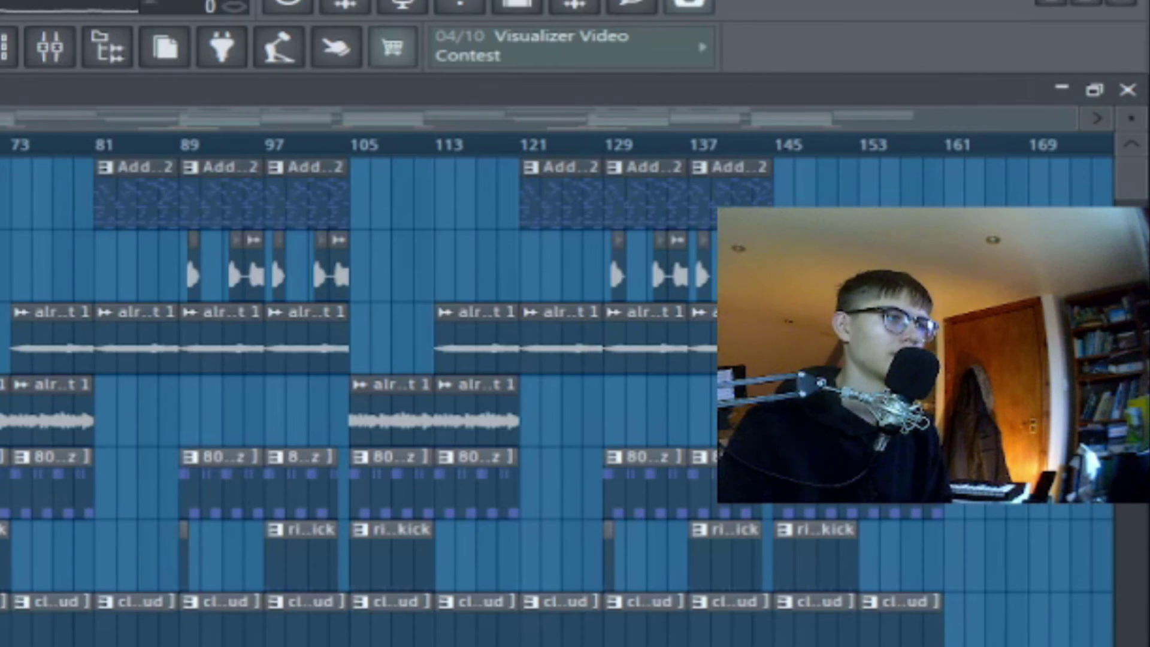
Step: Solo Track 4 and toggle Tracks 3, 2 and 1 to audition the melody layers with it
left_click(1, 410)
right_click(1, 410)
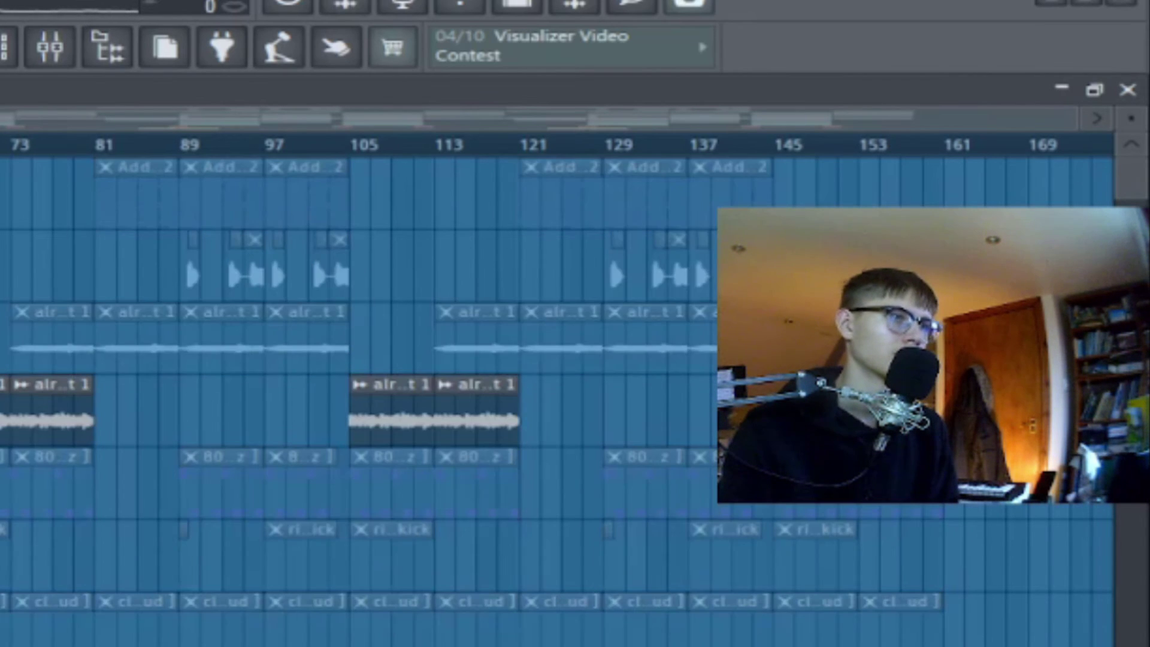
left_click(1, 338)
left_click(2, 265)
left_click(1, 194)
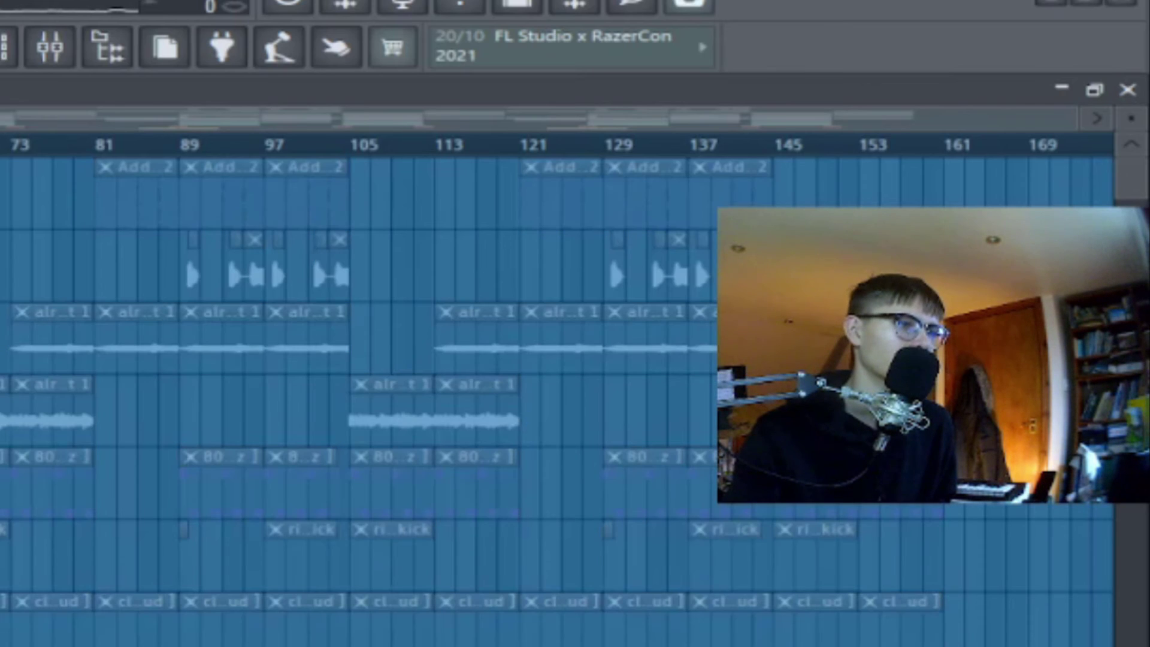
Step: Review the clap notes in the piano roll and play the Track 8 Recruit Drum Kit - Hat (5) pattern on its own
key("F7")
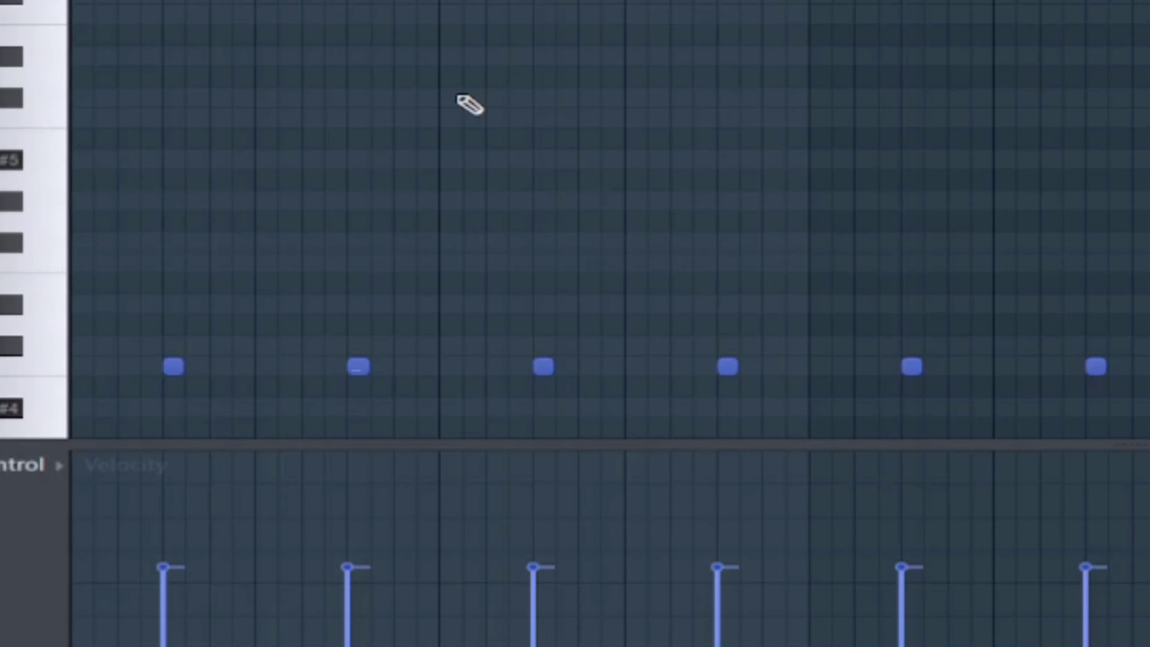
key("space")
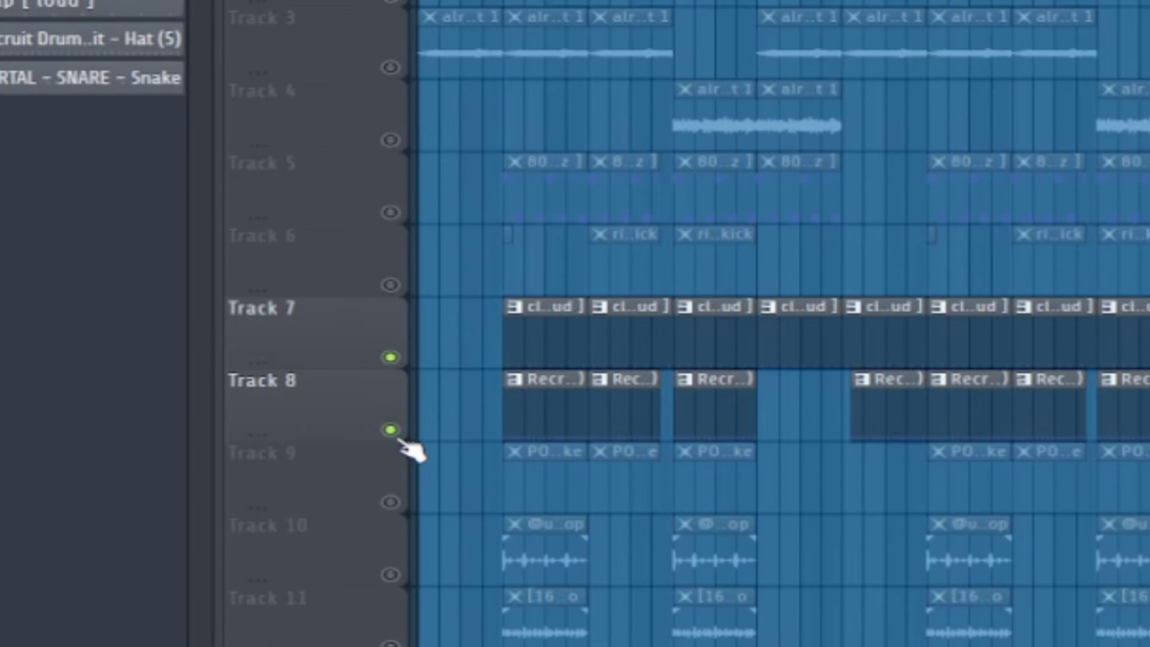
key("space")
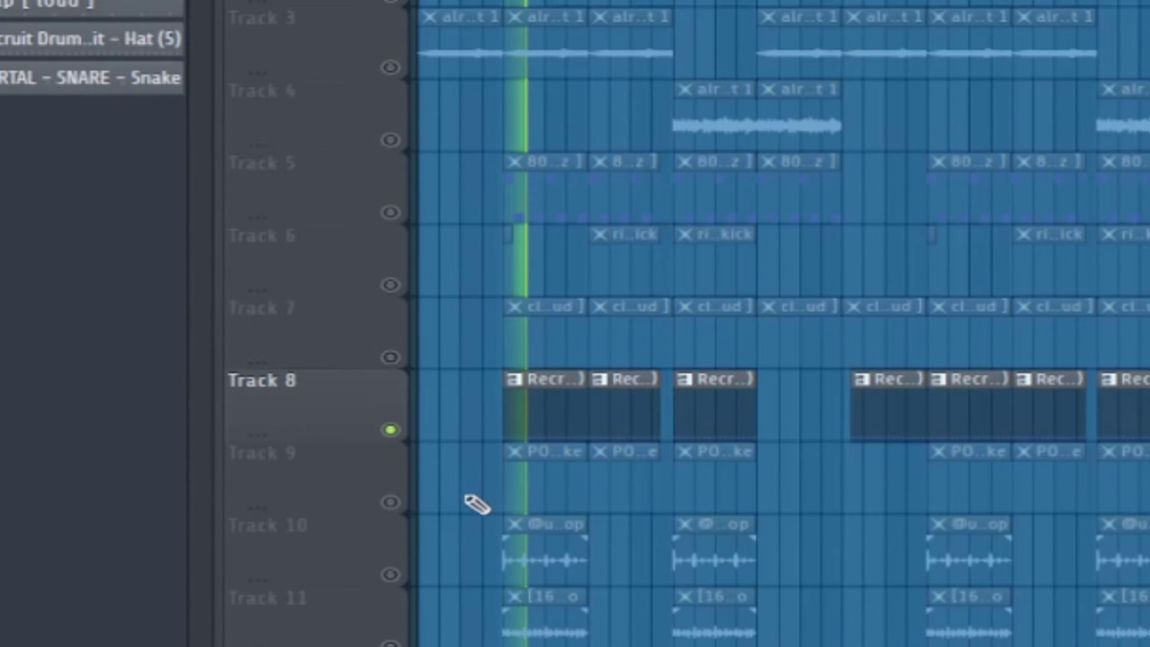
key("space")
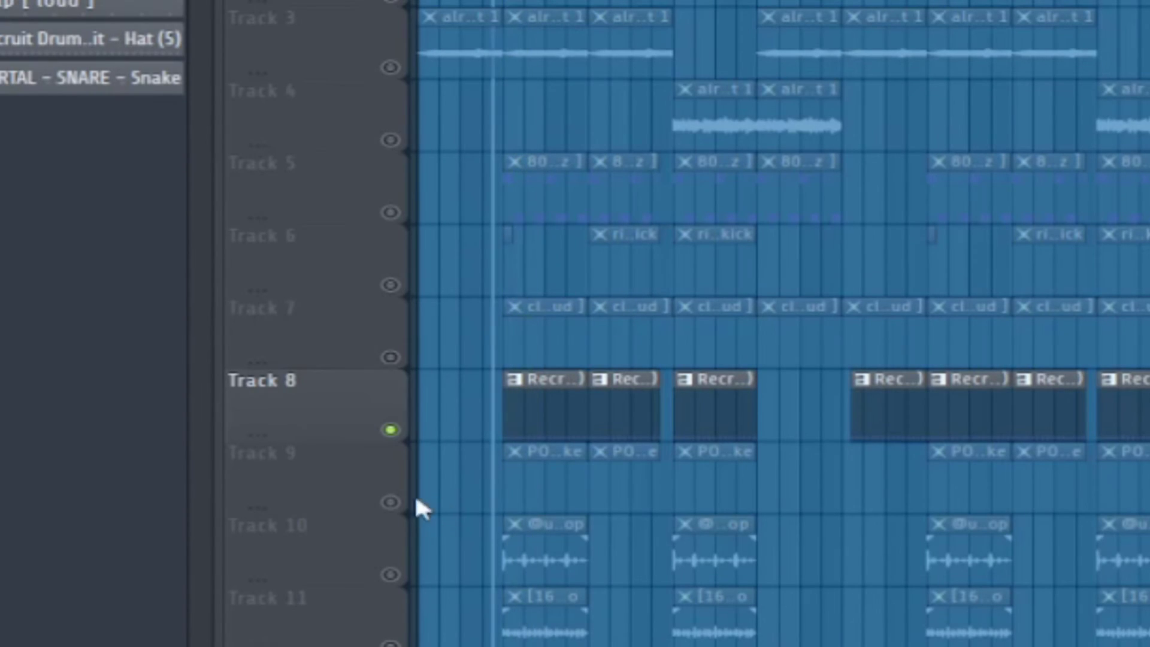
Step: Isolate Track 9, review the PORTAL - SNARE - Snake notes in the piano roll and play the pattern
left_click(390, 502)
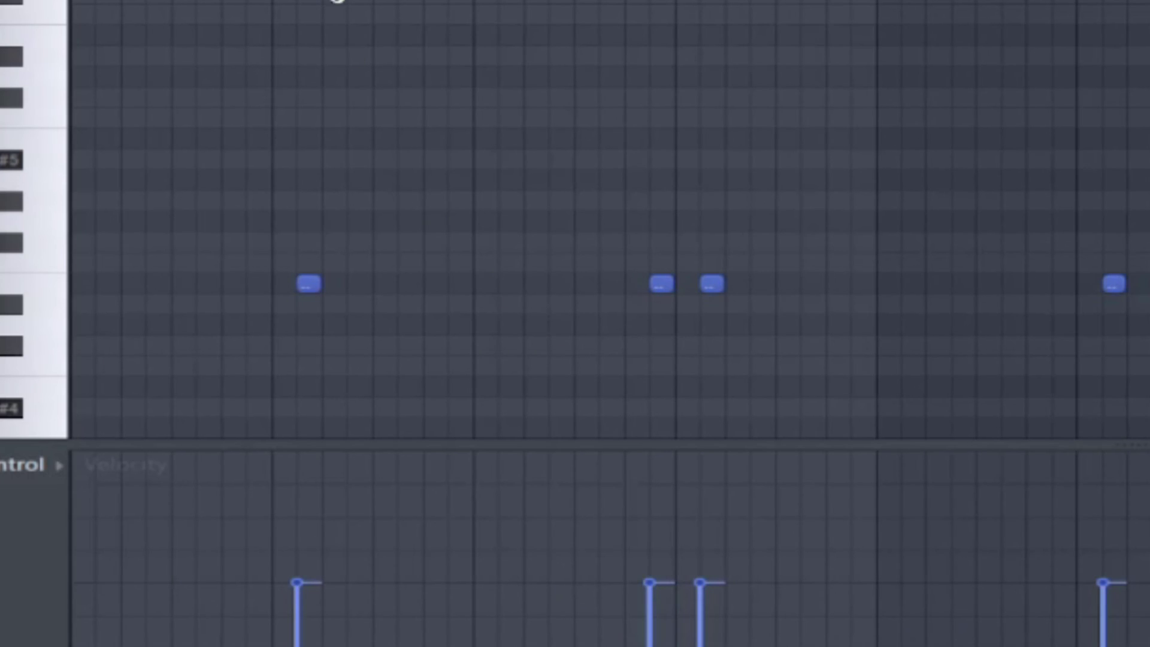
key("space")
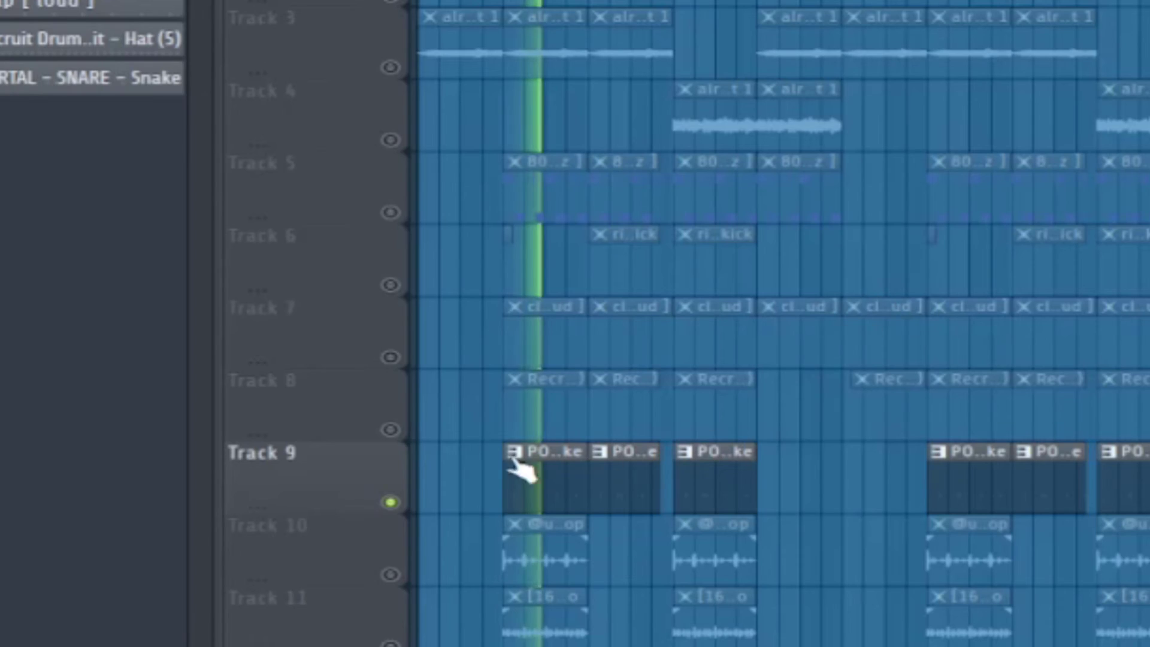
key("space")
Step: Unmute Tracks 8 and 7 alongside Track 9 and play the clap, hat and snare together
left_click(390, 429)
left_click(391, 357)
key("space")
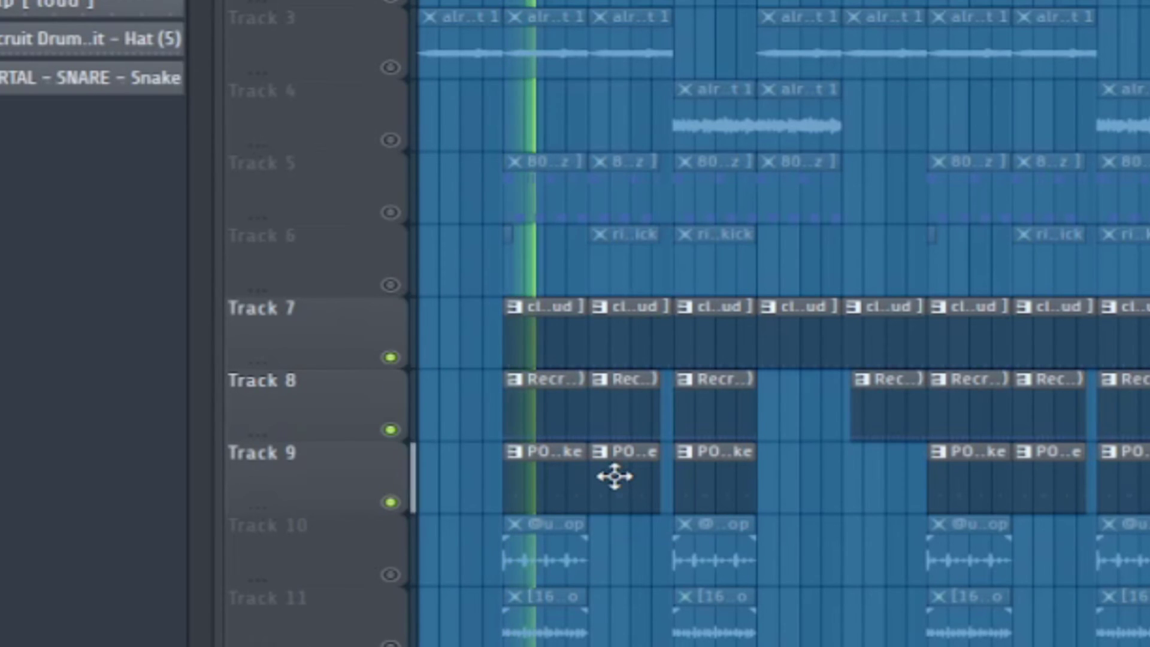
key("space")
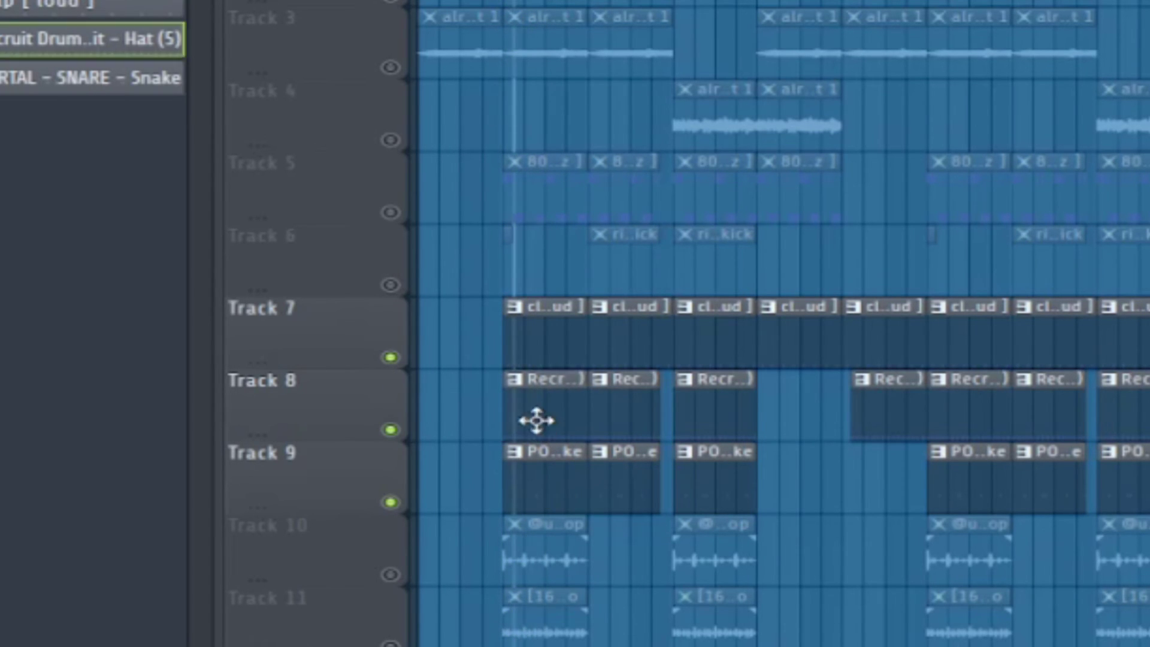
Step: Show the hat pattern's piano roll notes and view the Recruit Drum Kit - Hat (5) channel's options in the channel rack
double_click(537, 421)
key("F6")
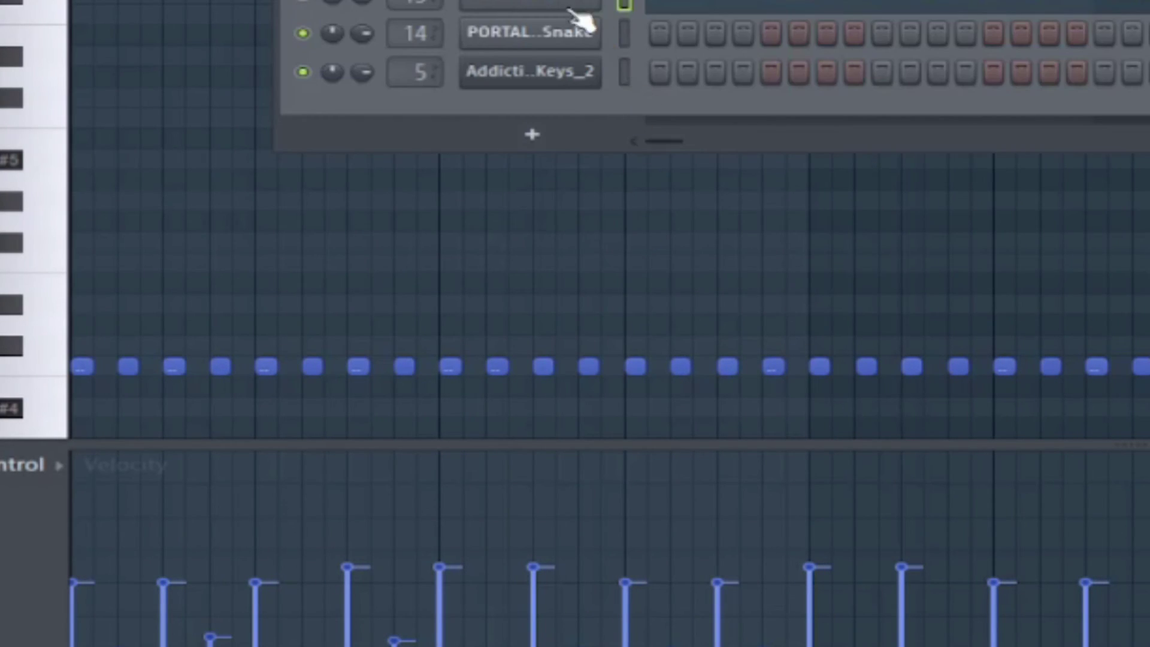
right_click(569, 7)
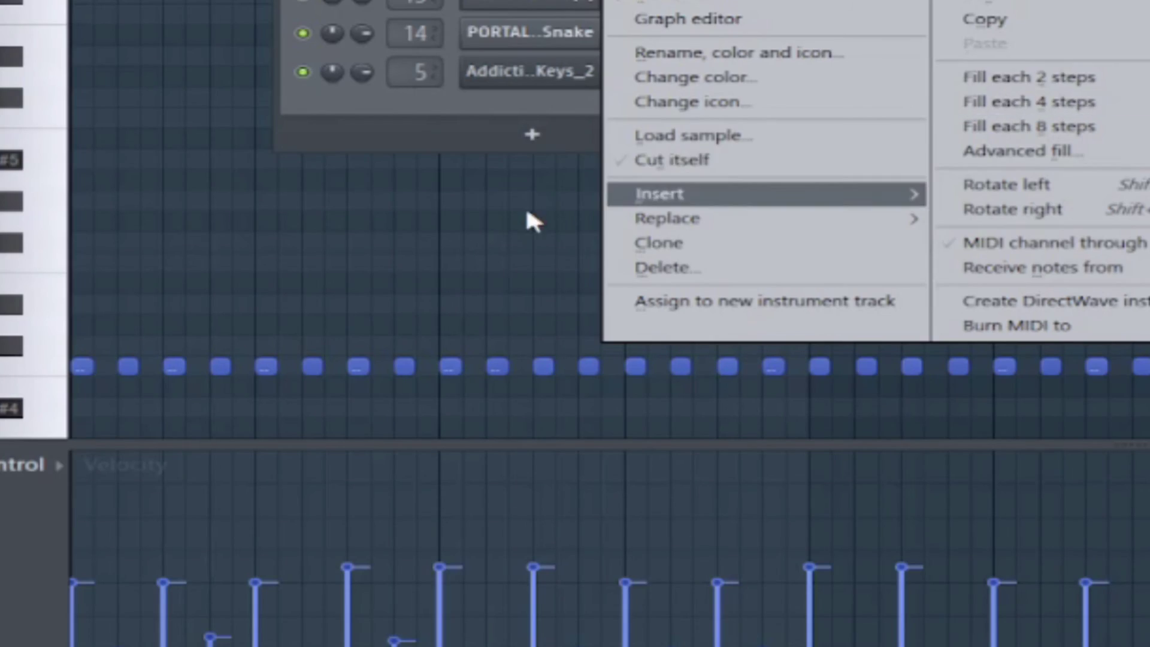
left_click(526, 209)
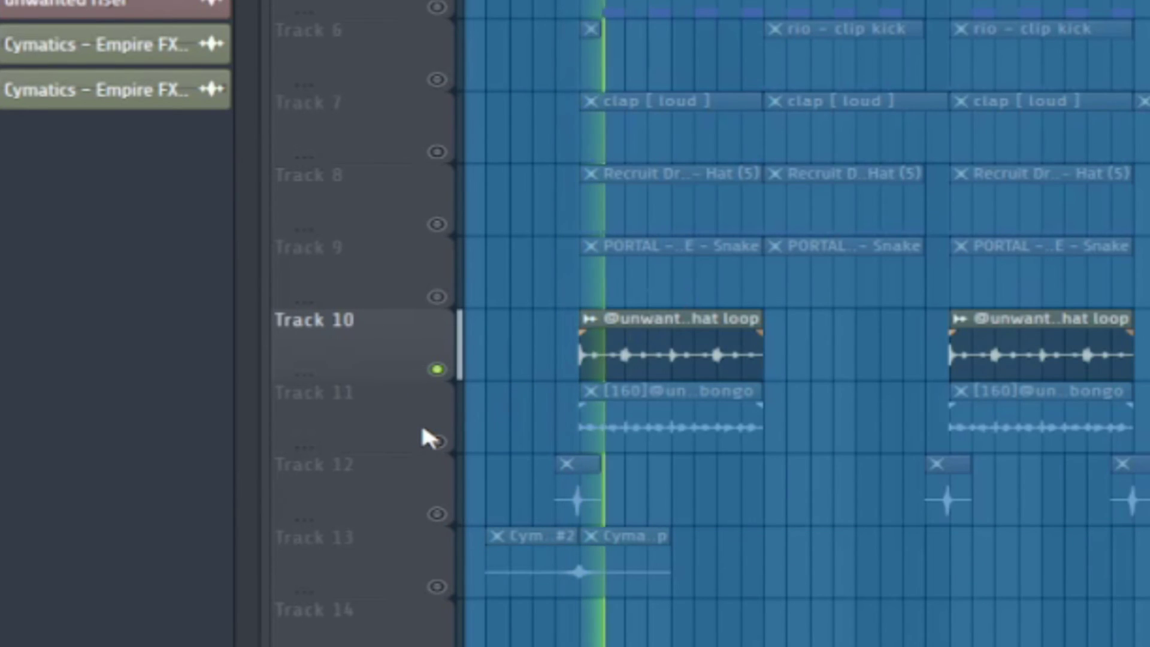
Step: Switch playback from the Track 10 hat loop to the Track 11 bongo loop alone, then stop it
left_click(438, 442)
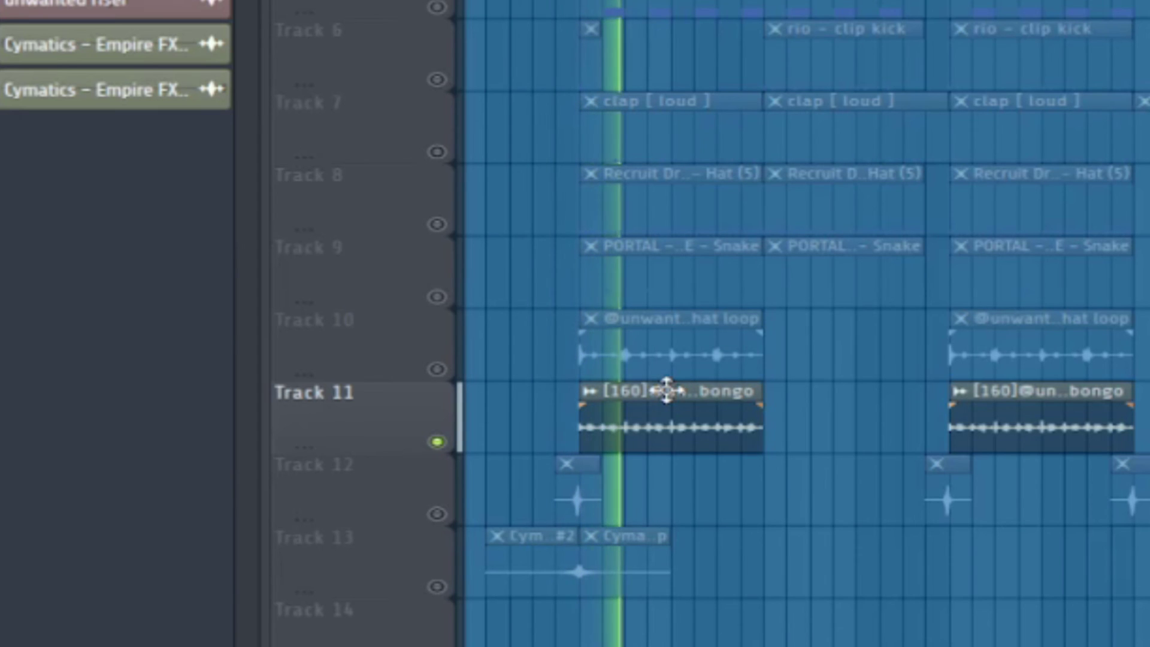
key("space")
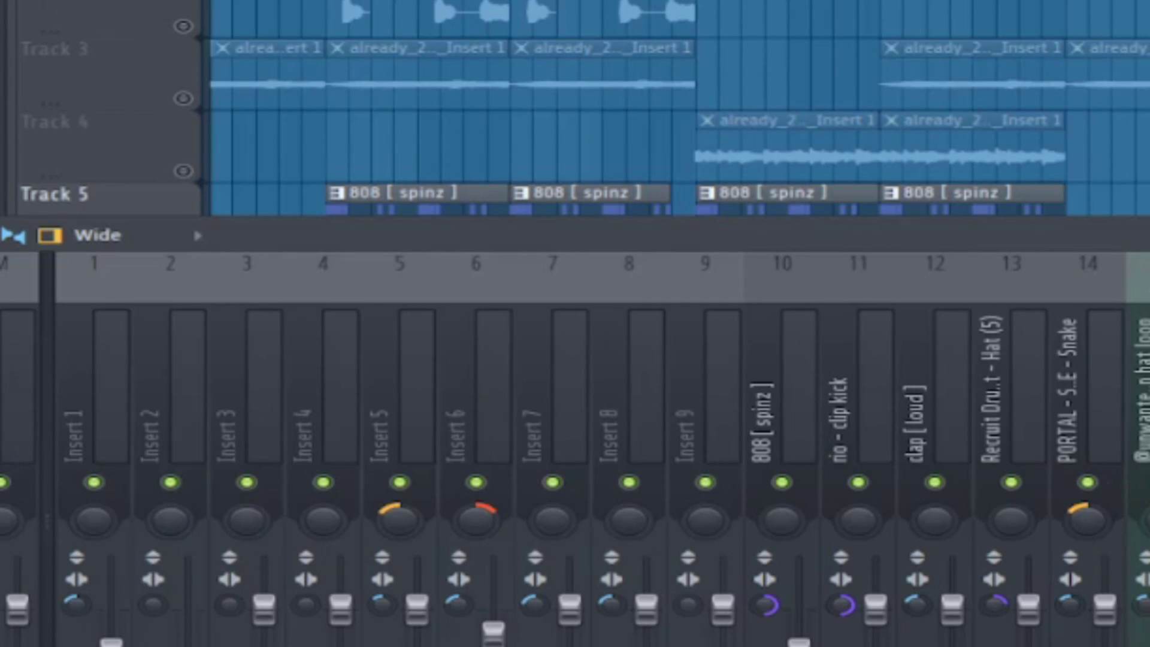
Step: Select mixer Insert 17 and review its Fruity WaveShaper curve and ValhallaSupermassive settings
scroll(603, 449, "right", 5)
left_click(819, 476)
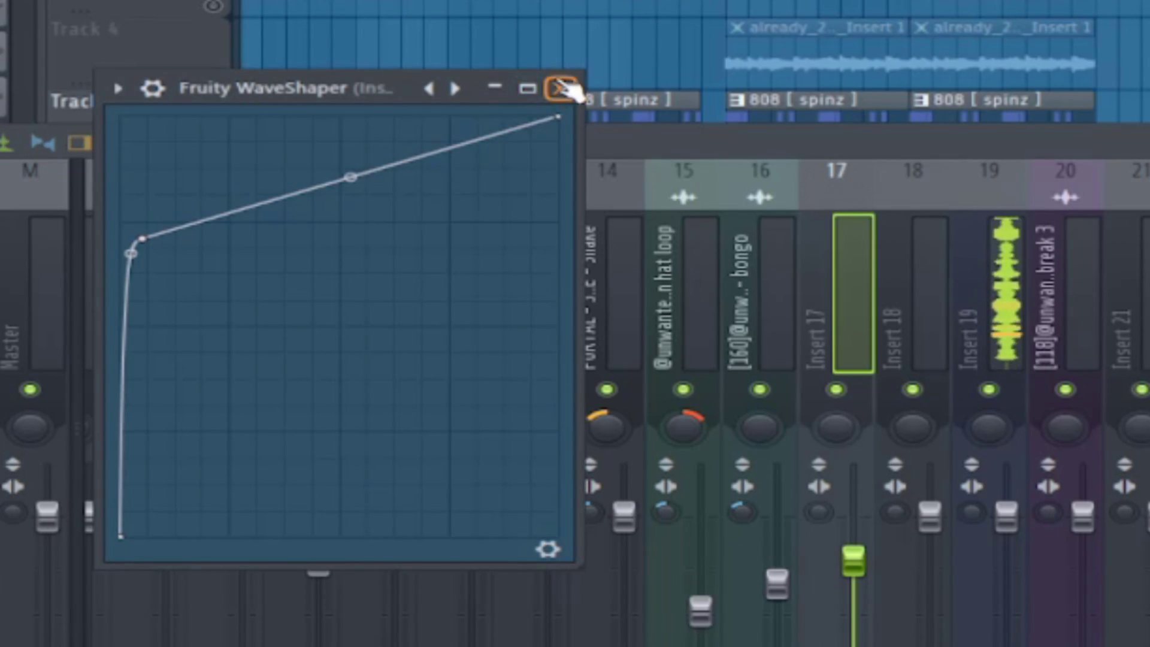
left_click(562, 89)
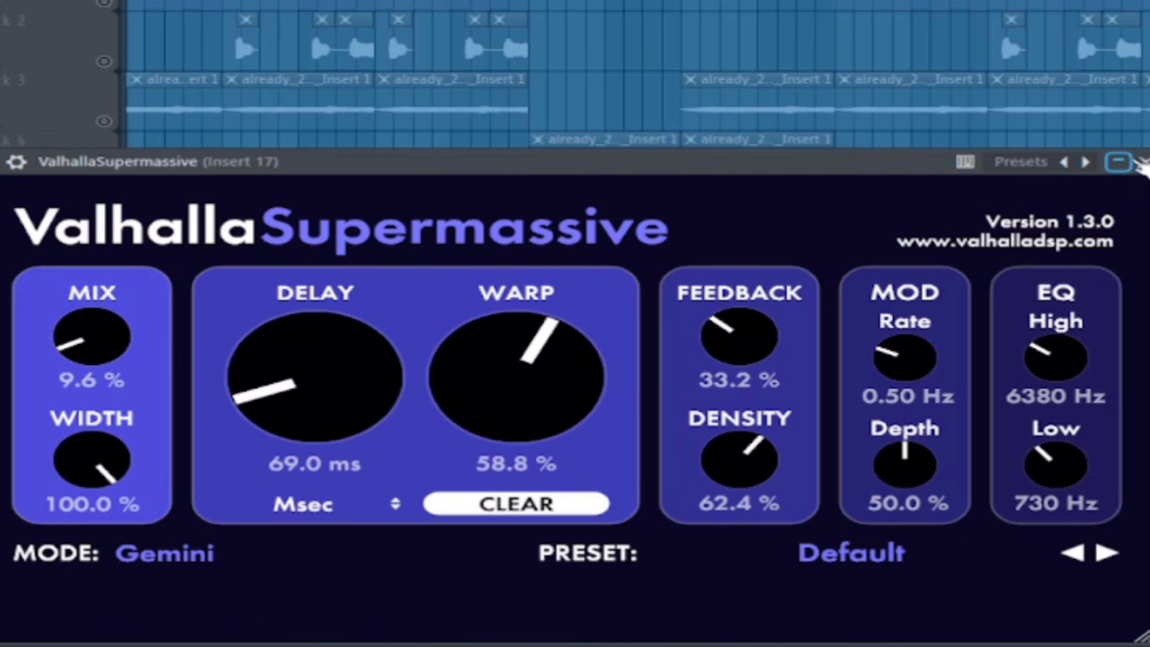
left_click(1141, 163)
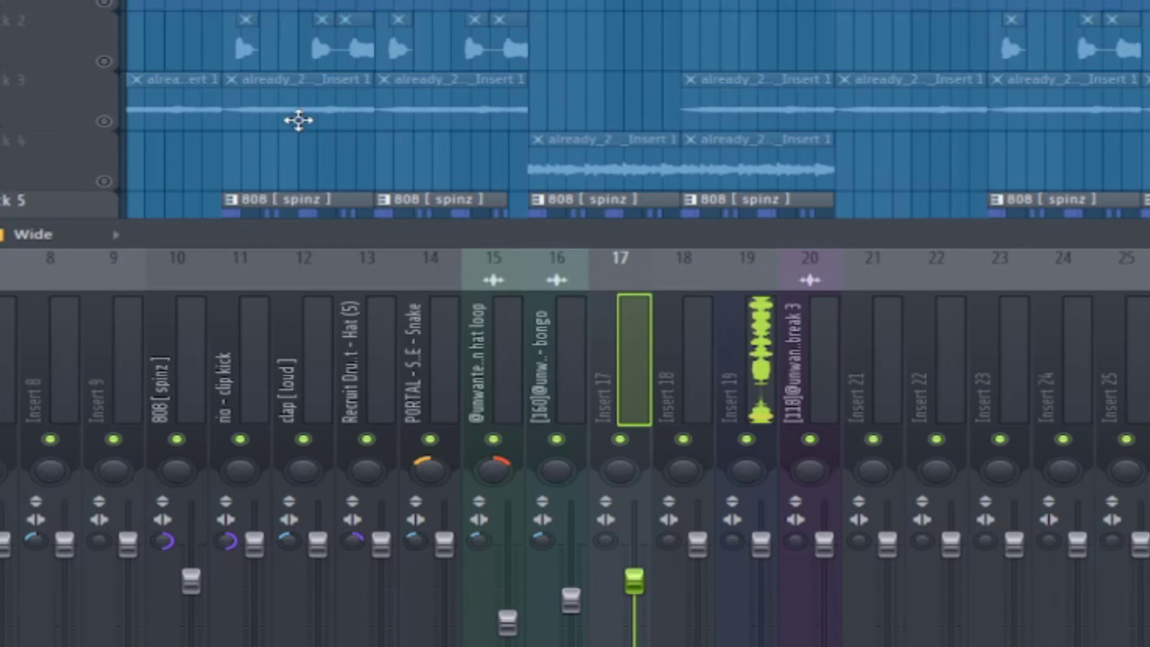
Step: Play the drums from the start of the Track 4 clips with the mixer in view to show them feeding Insert 17
key("F9")
key("F9")
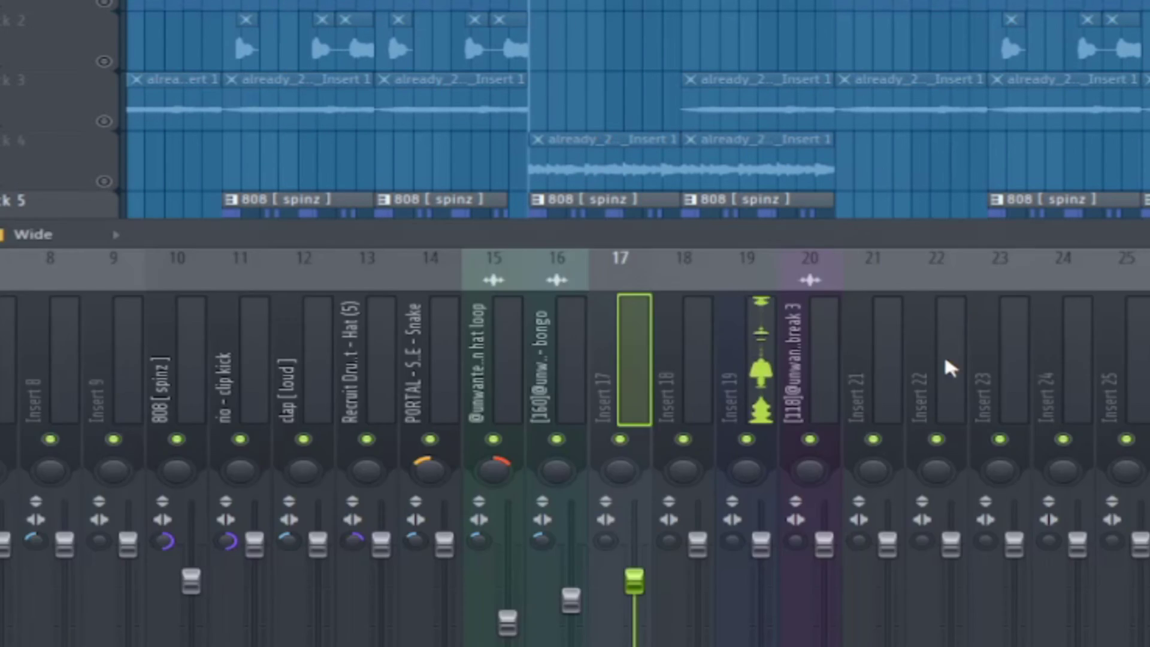
key("space")
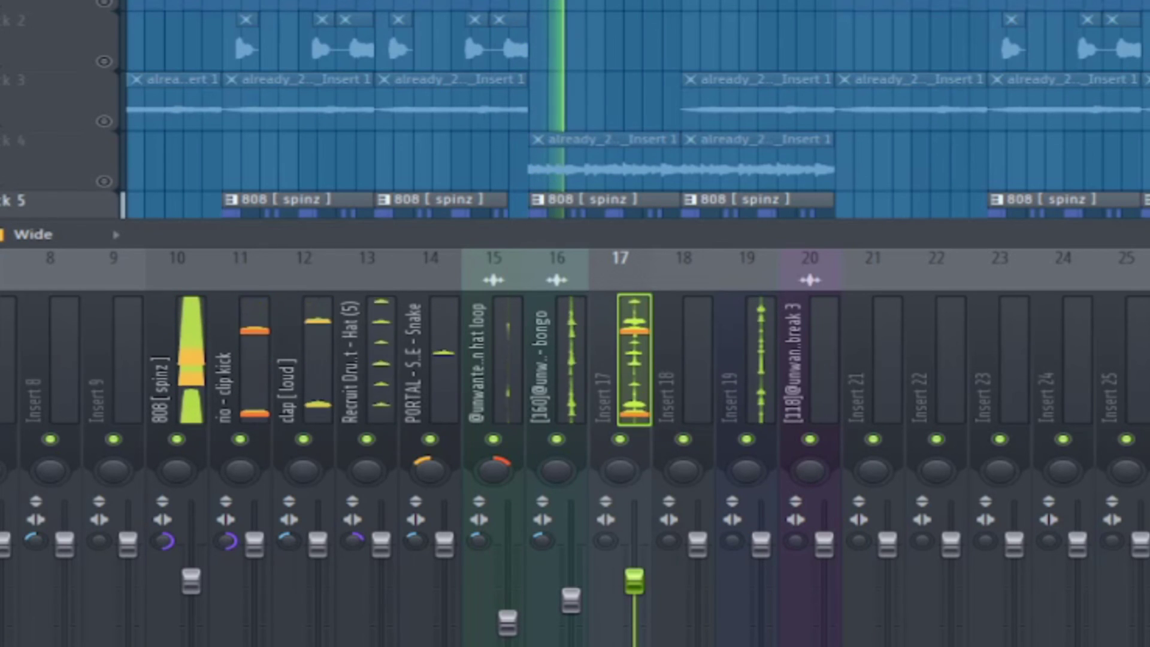
key("space")
key("space")
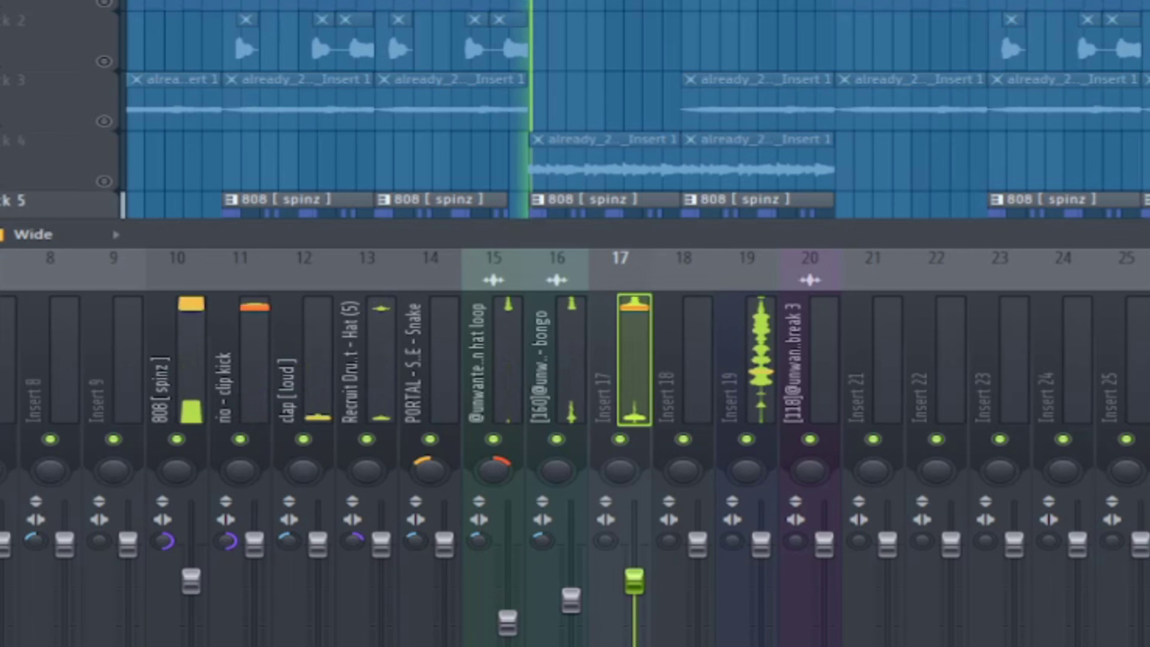